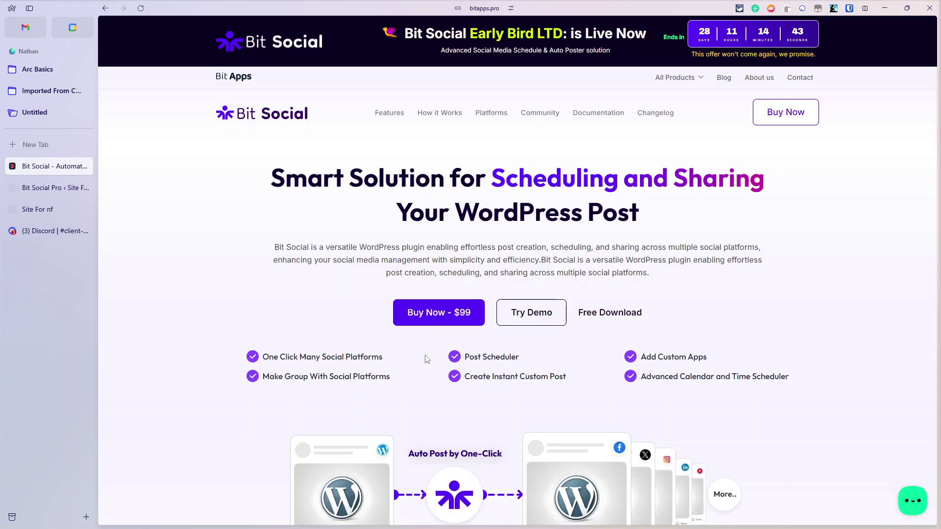
click(83, 191)
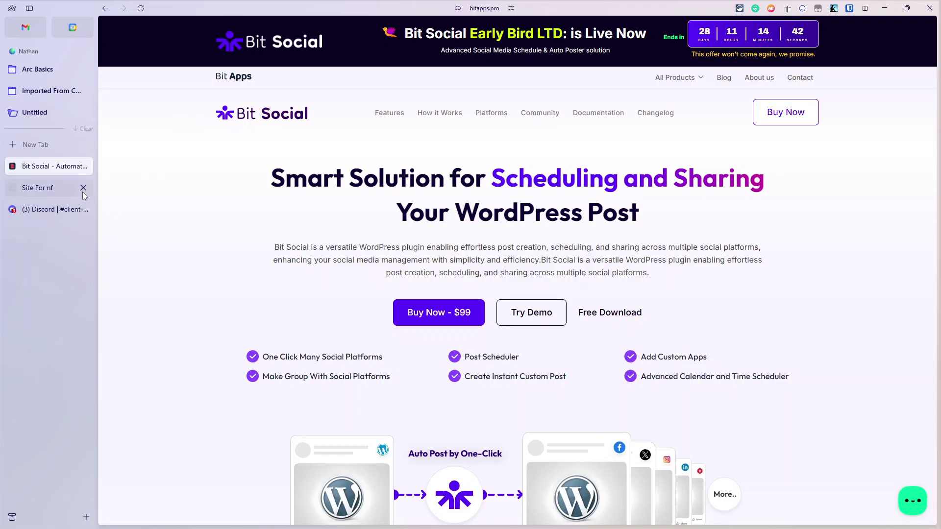
click(36, 189)
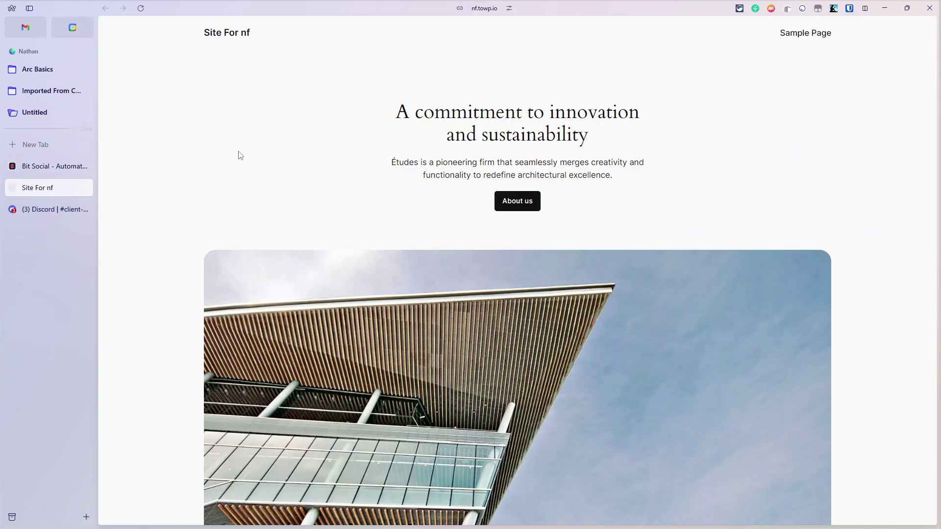
click(480, 12)
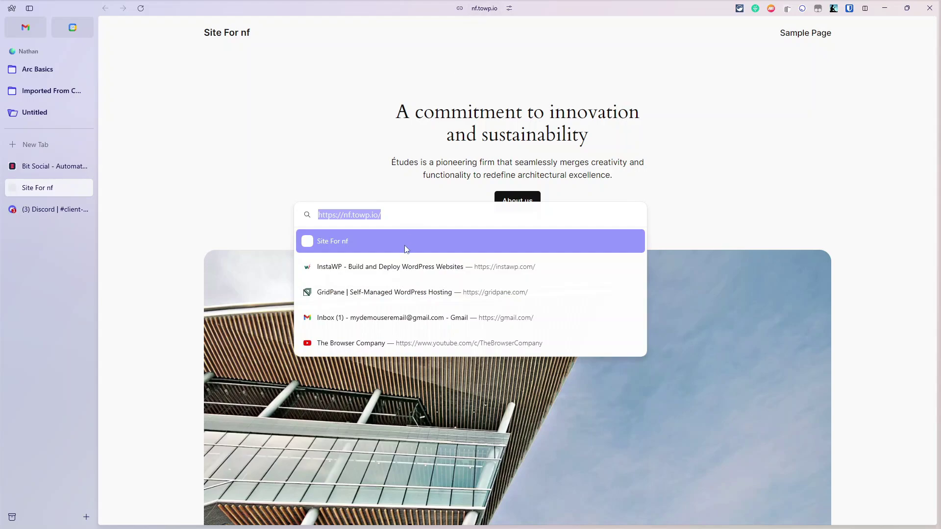
click(410, 211)
text(login)
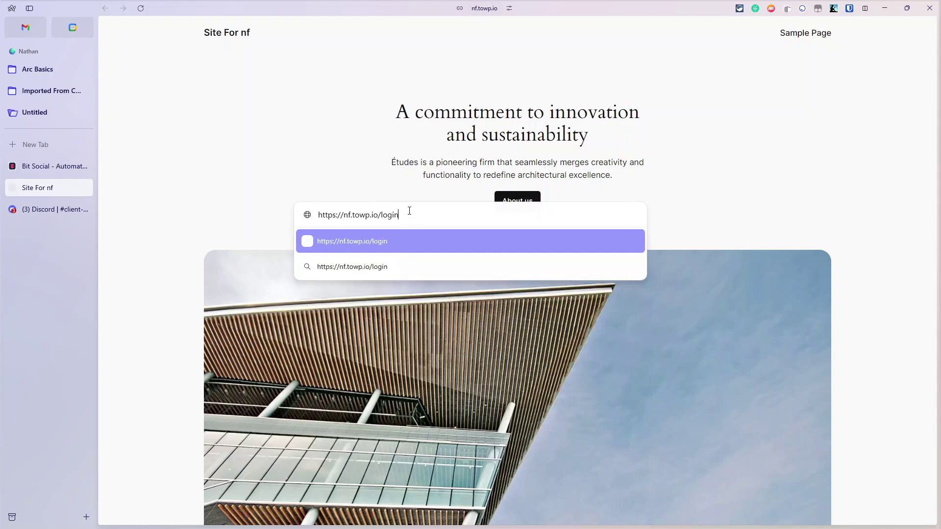
key(Return)
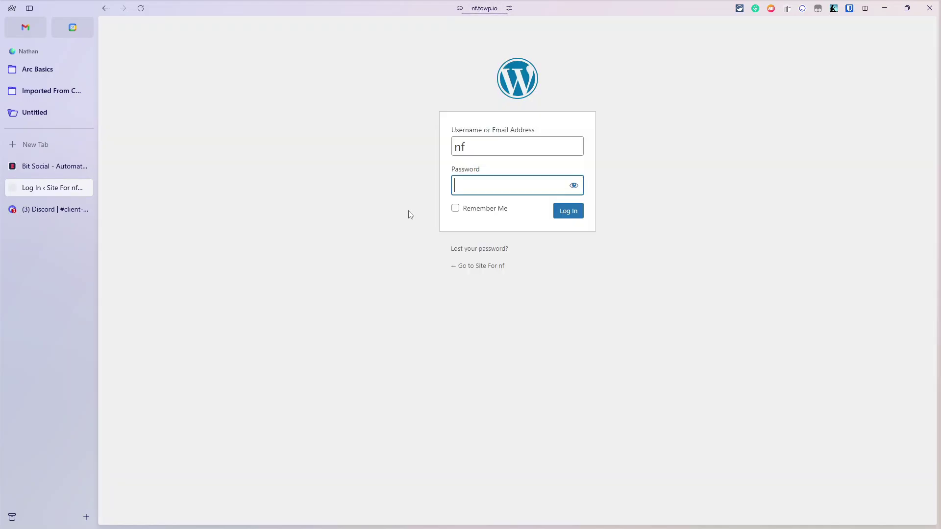
- Paste the account password, log in to WordPress, and decline the browser's offer to save the password
right_click(456, 187)
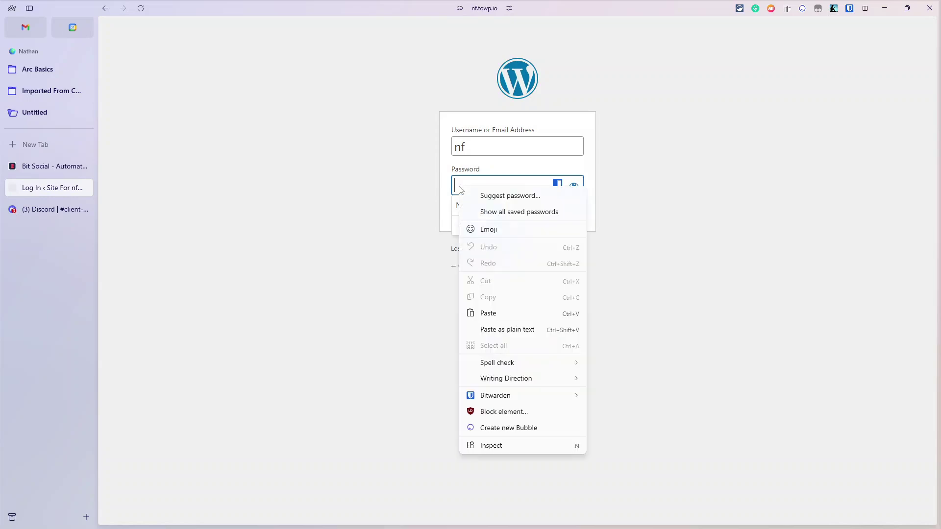
click(486, 313)
key(Return)
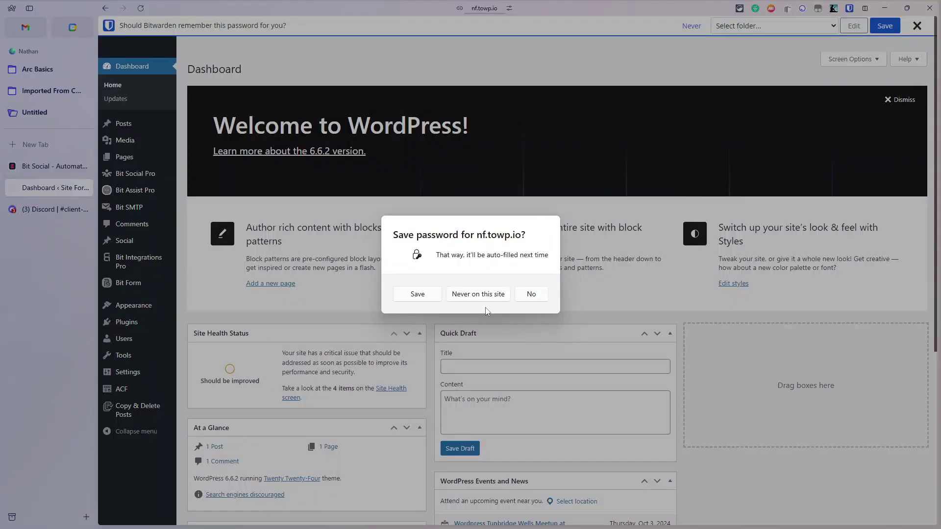
click(533, 296)
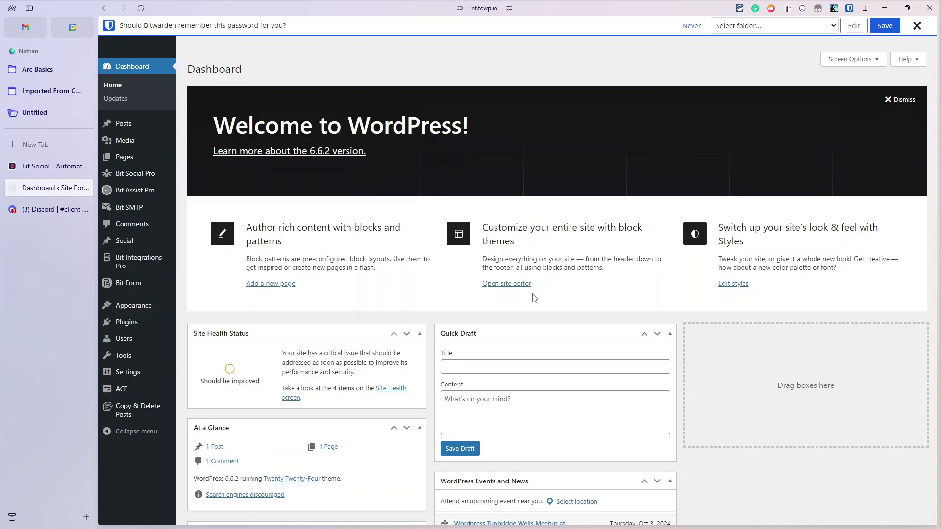
- Open the list of all posts in the Social custom post type
mouse_move(125, 393)
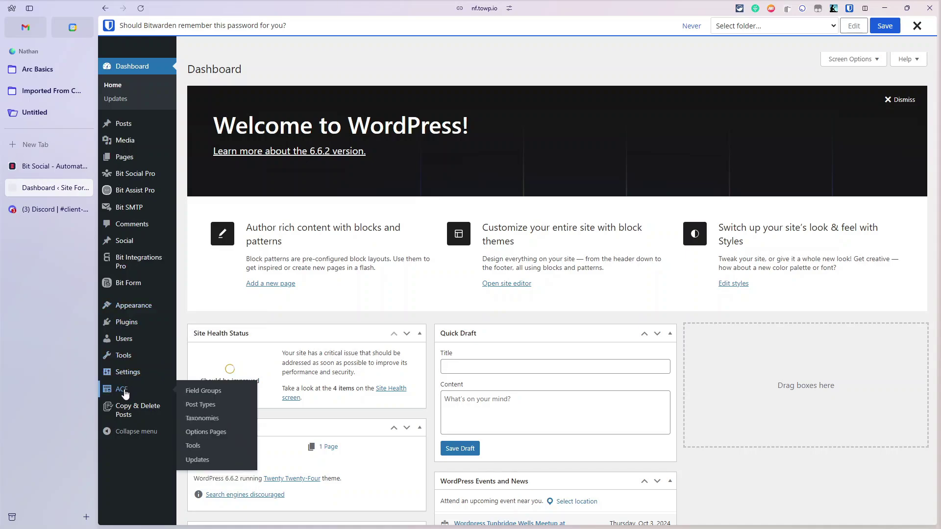
mouse_move(136, 245)
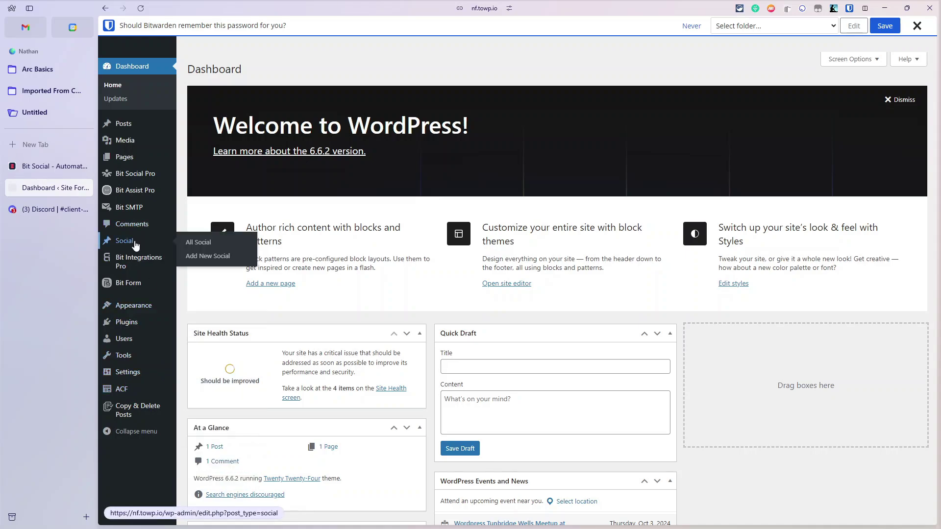
click(131, 243)
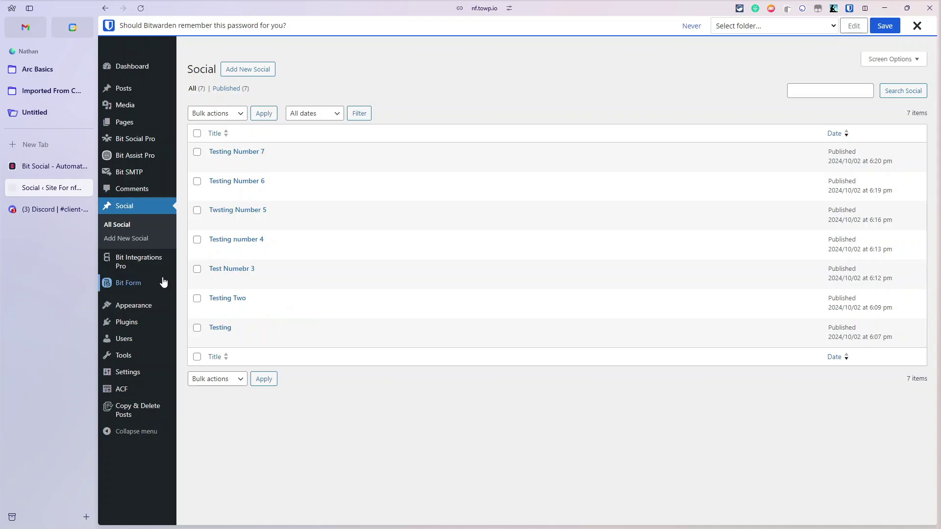
- Review the installed plugins through the end of the list and open the Bit Social Pro dashboard
mouse_move(133, 326)
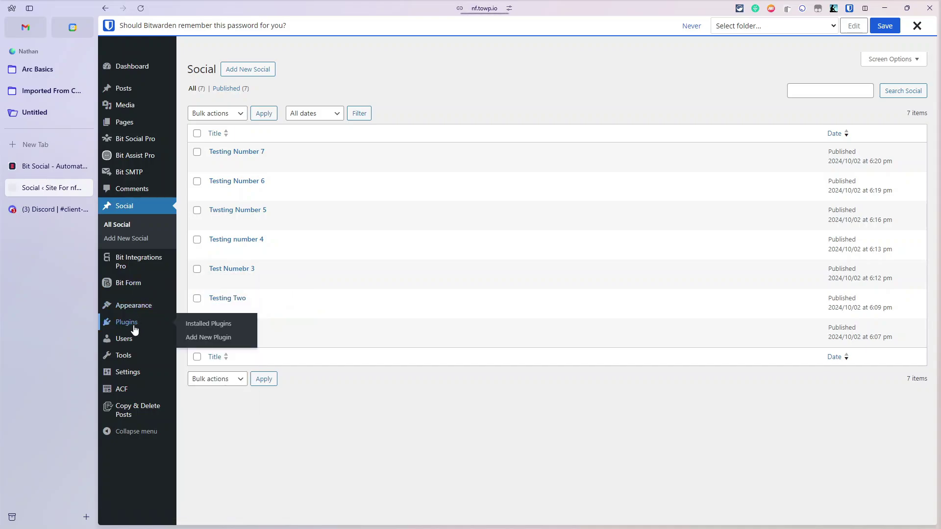
click(135, 327)
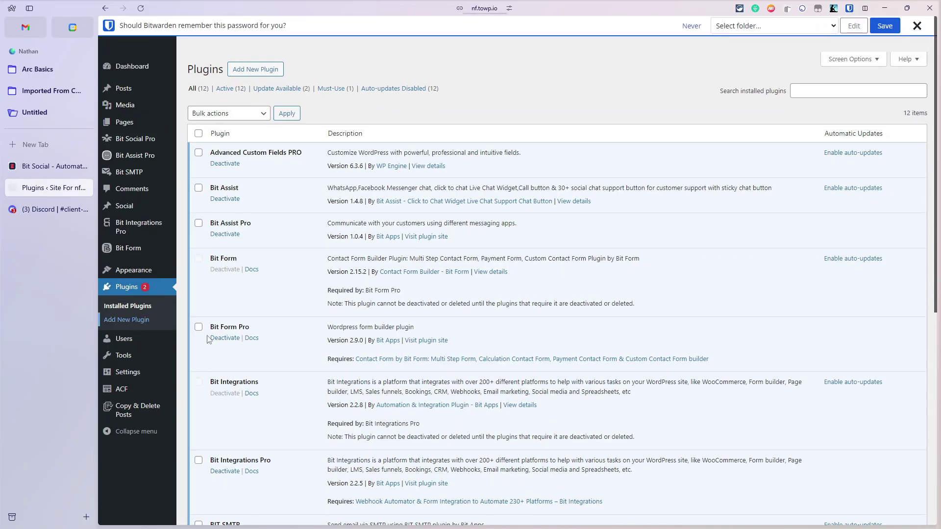
scroll(476, 379, down, 5)
scroll(476, 379, down, 3)
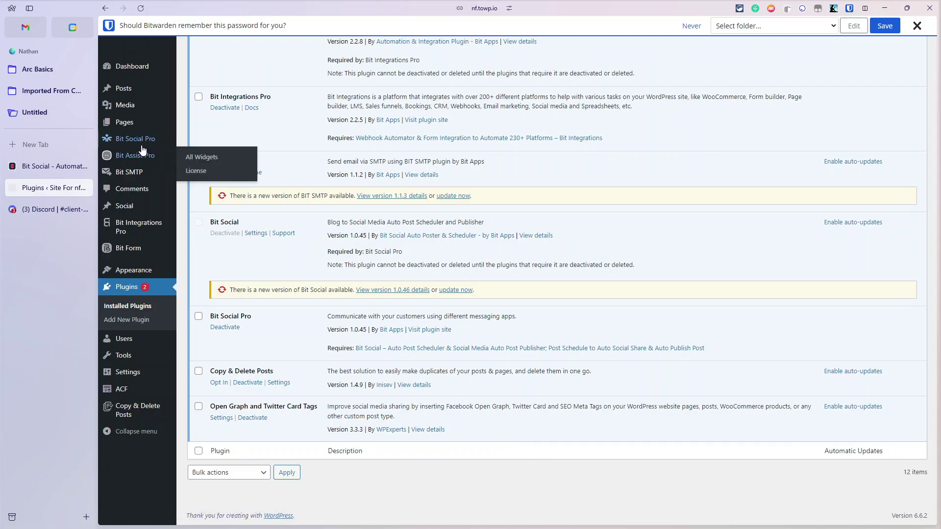
mouse_move(142, 148)
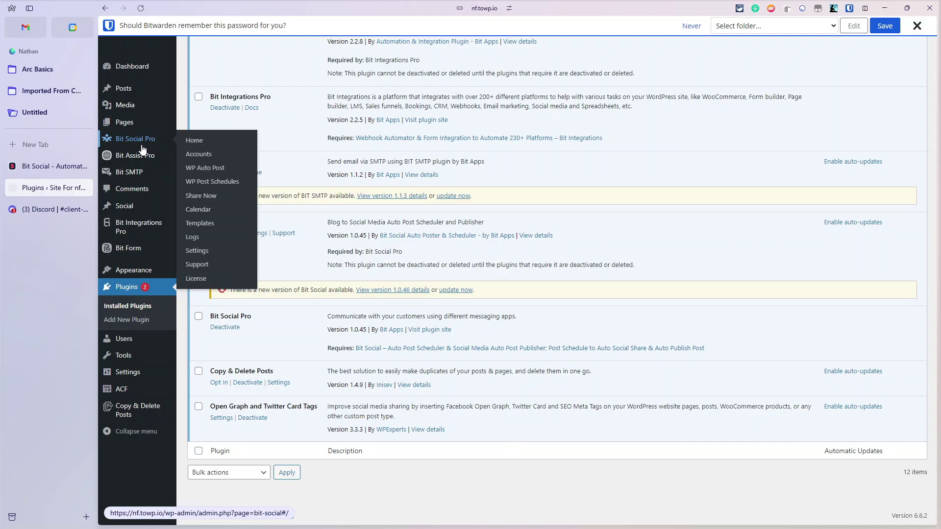
click(141, 147)
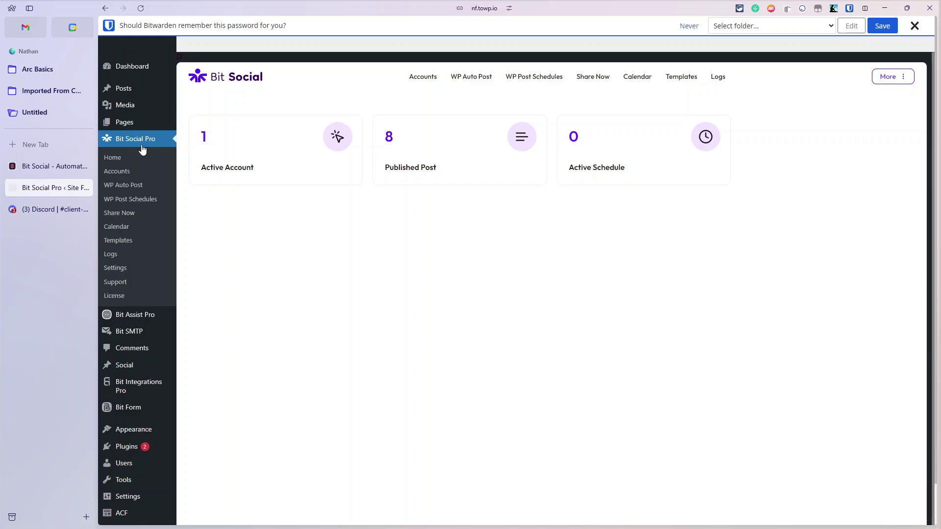
- Add a new page titled "To discord" with a paragraph reading "Hello its me"
click(136, 122)
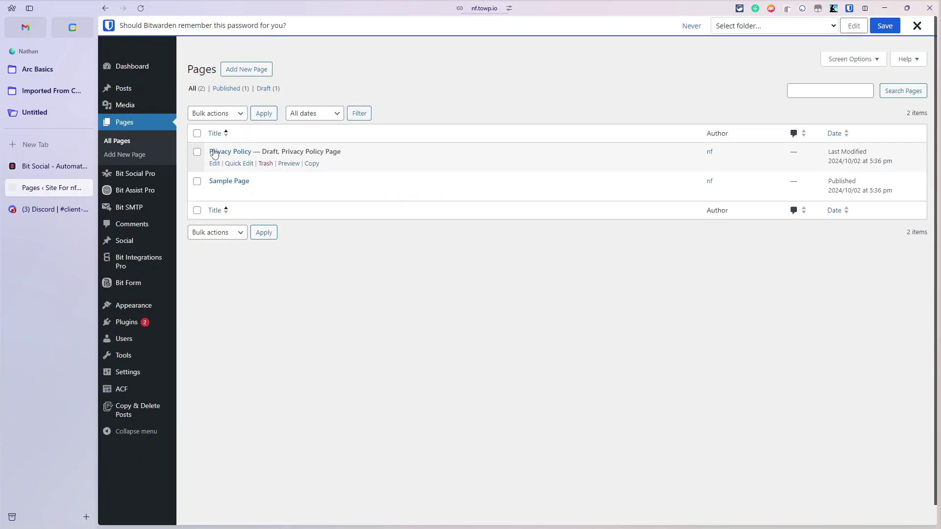
click(245, 74)
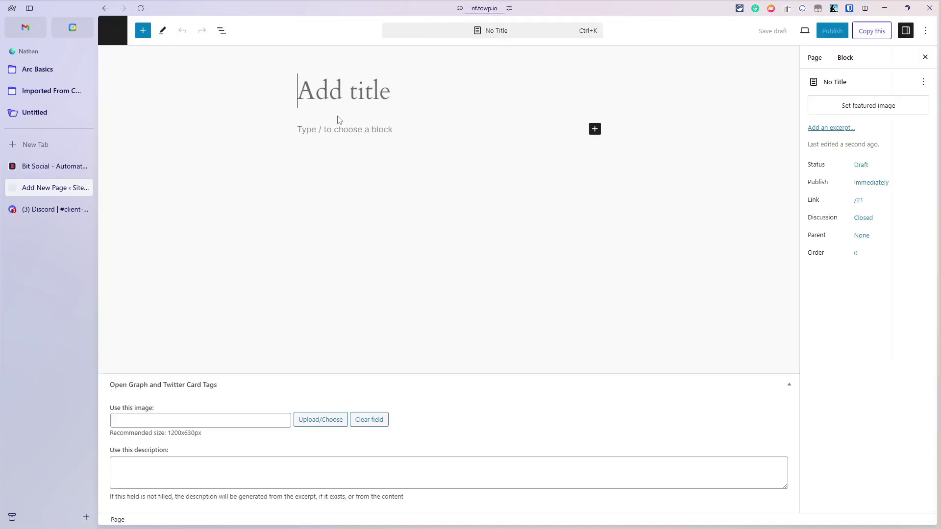
text(To)
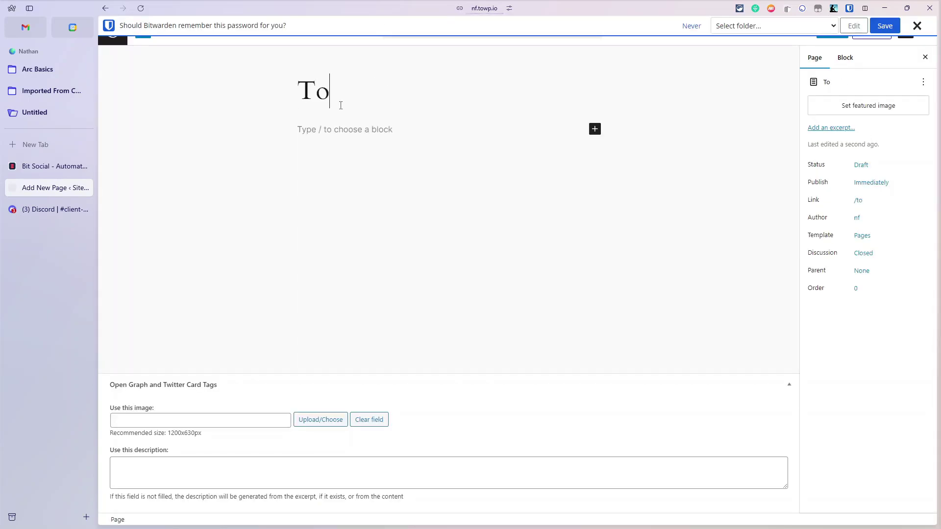
text( discord)
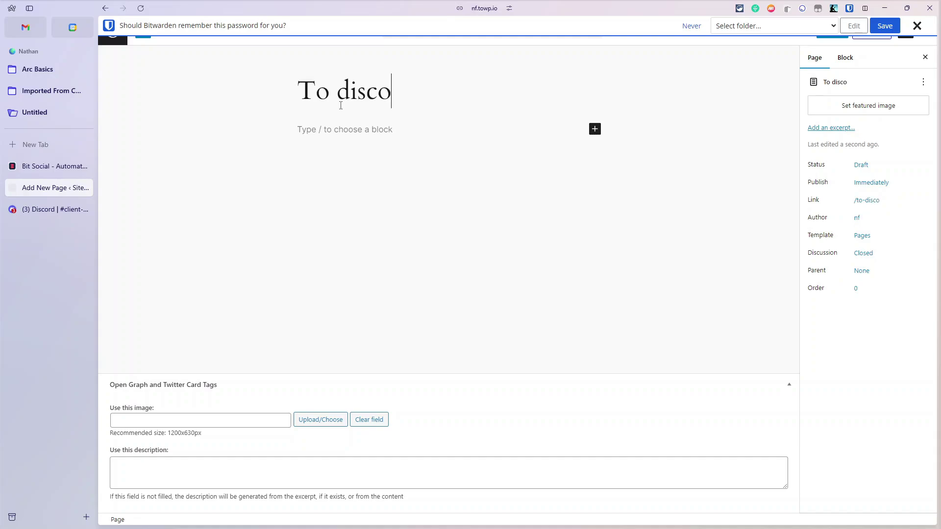
click(349, 129)
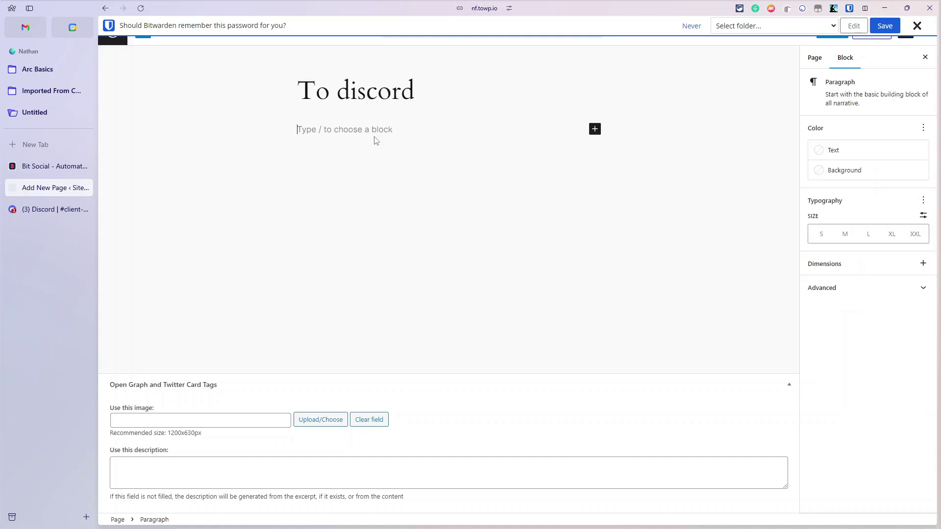
text(Hello its me)
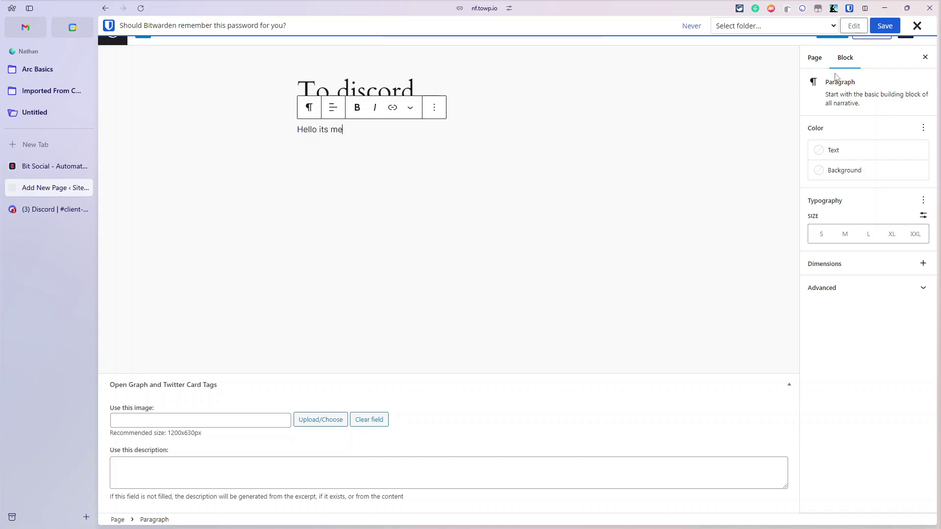
- Set the social platforms grid picture from the media library as the page's featured image
click(814, 58)
click(857, 105)
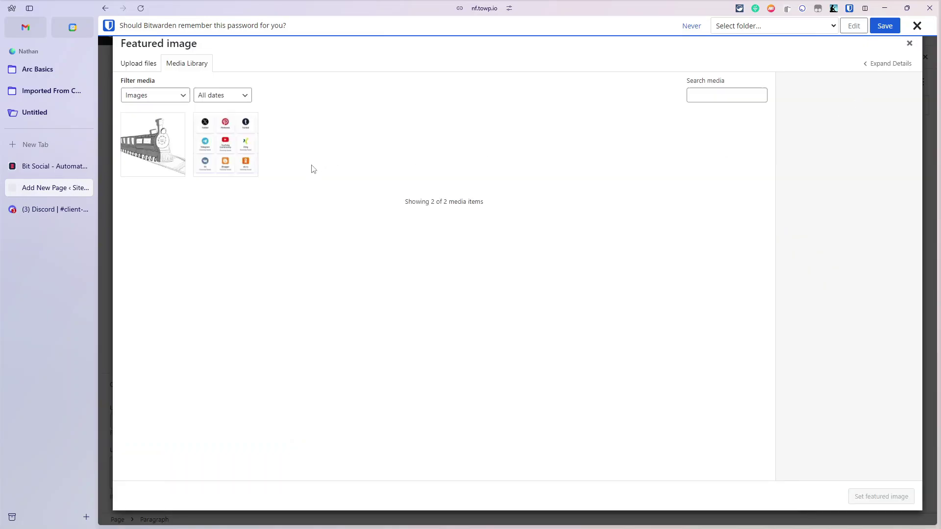
click(238, 167)
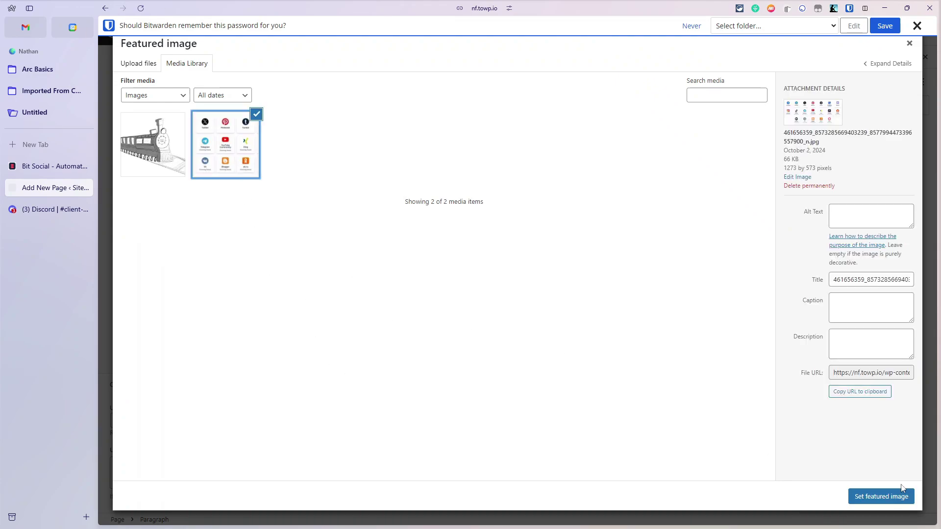
click(877, 497)
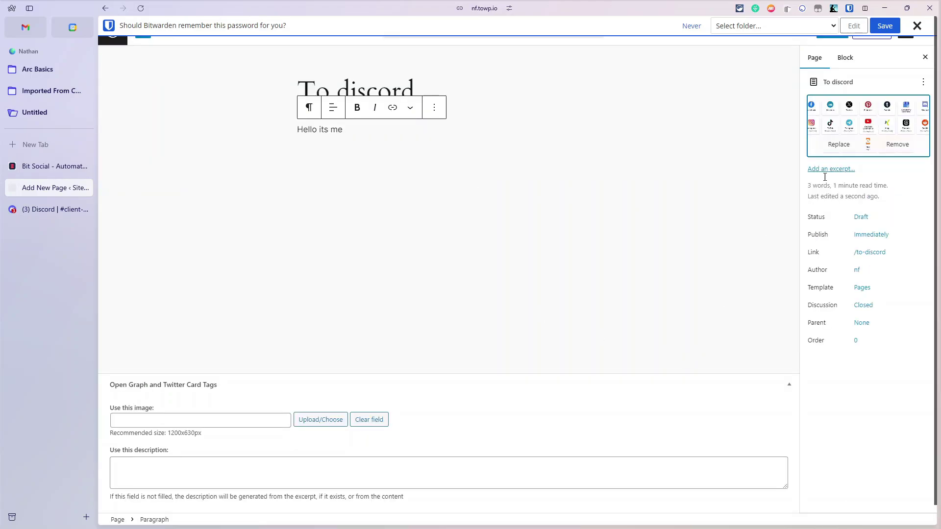
- Dismiss the Bitwarden password bar, publish the "To discord" page, and return to the pages list
click(917, 25)
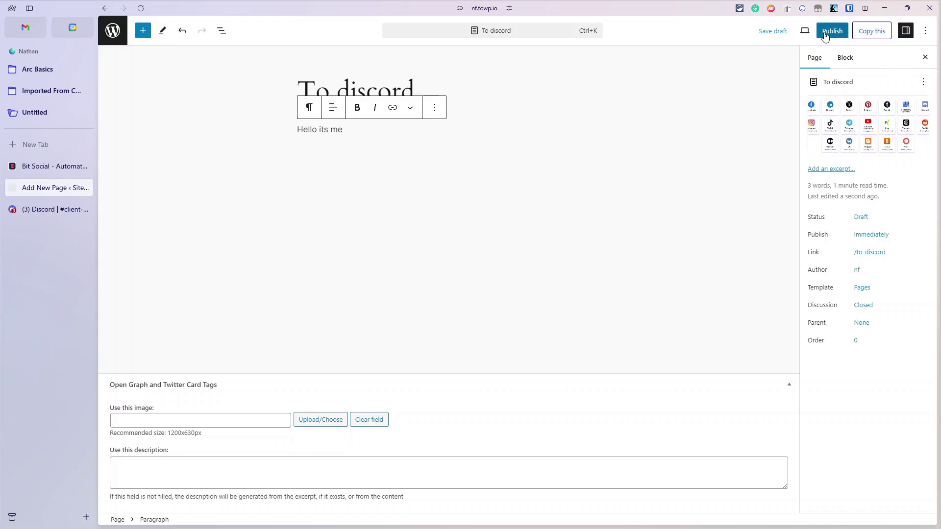
click(828, 33)
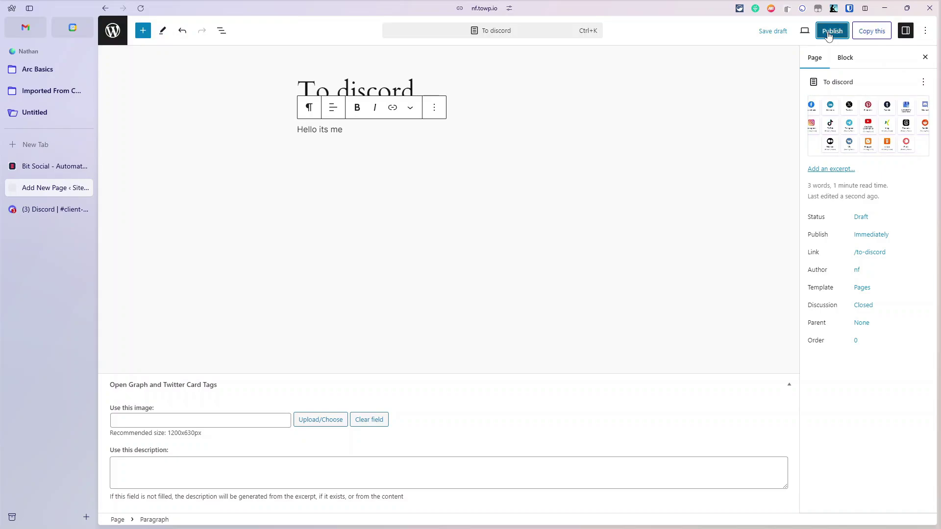
click(833, 32)
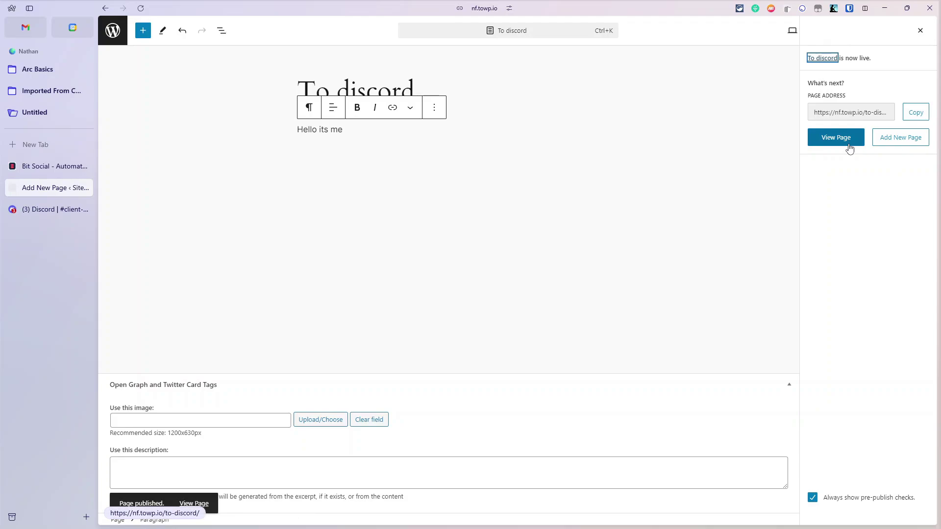
click(114, 33)
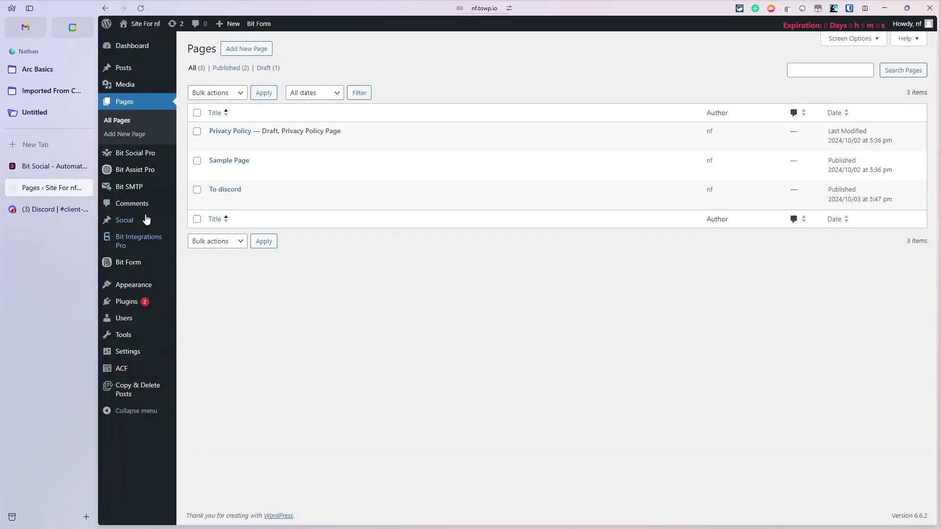
- Start creating a new schedule in the WP Post Schedules section of Bit Social Pro
mouse_move(124, 154)
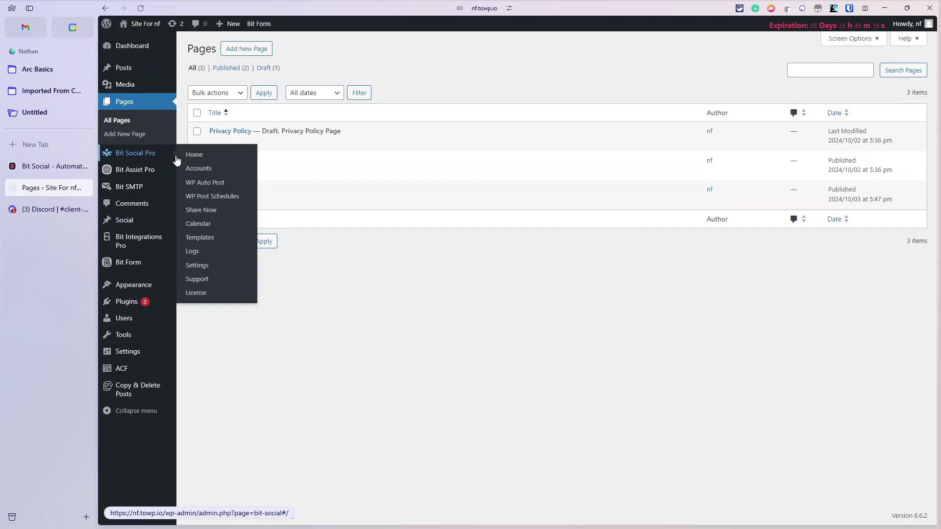
click(176, 156)
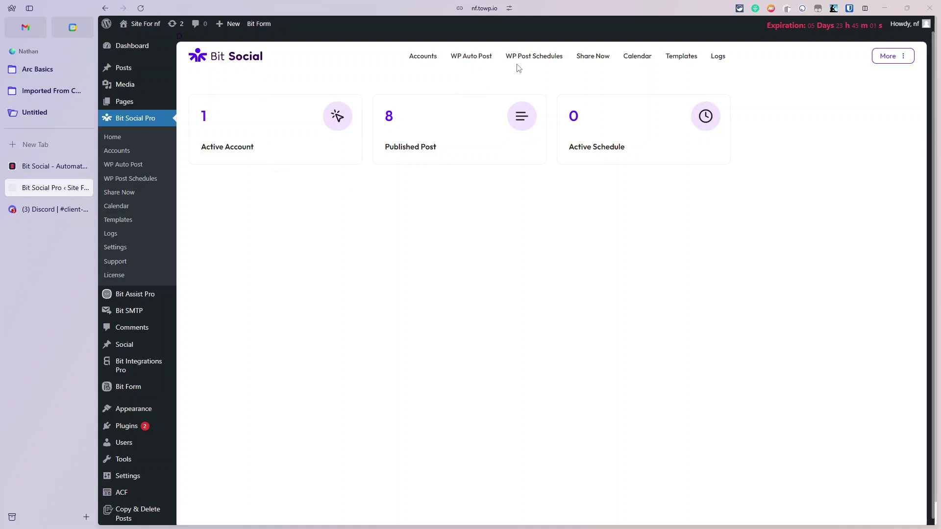
click(545, 57)
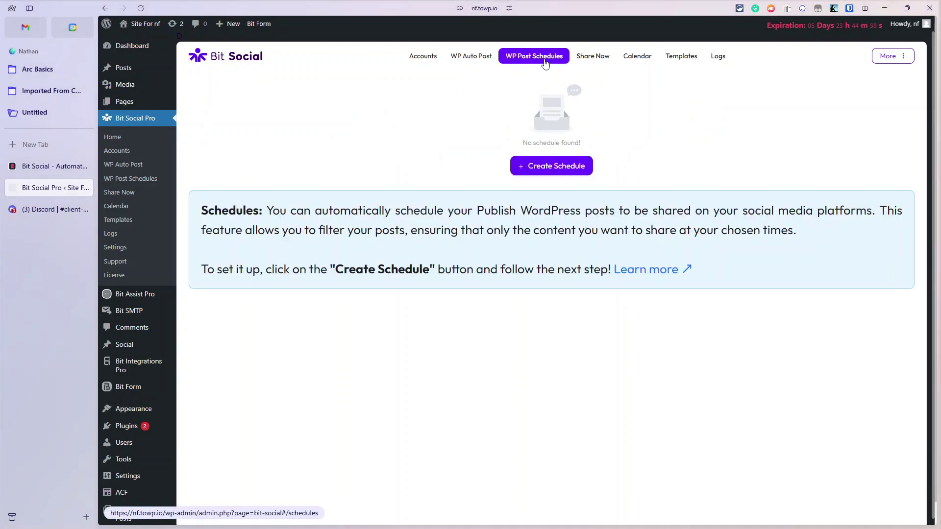
click(547, 164)
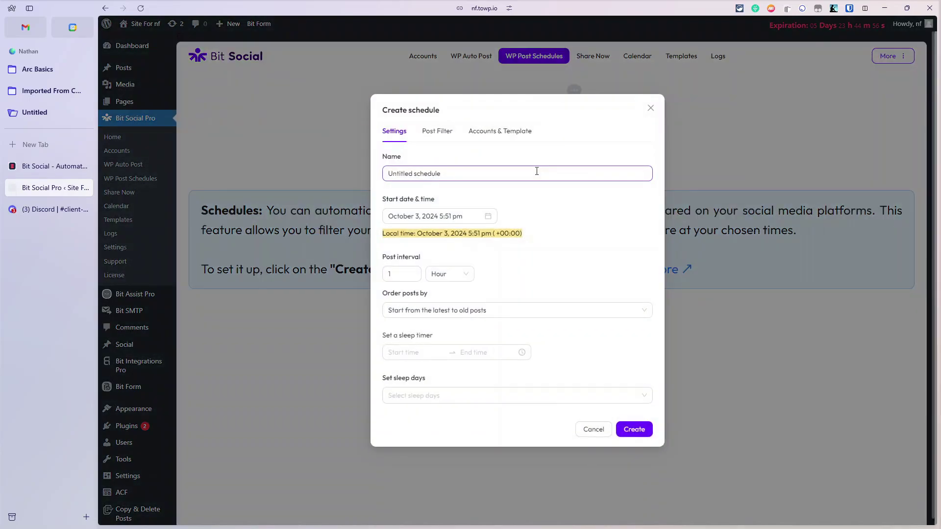
- Filter the new schedule's posts by a published time of Today
click(451, 133)
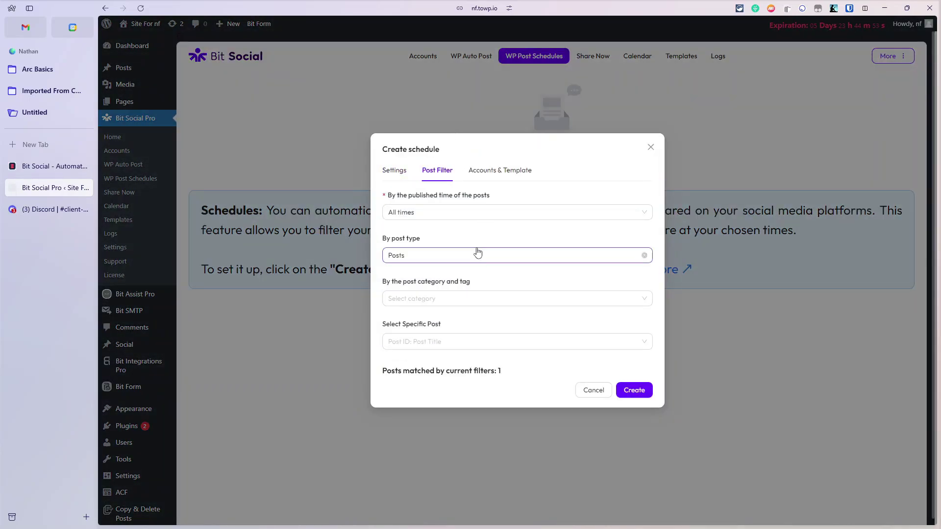
click(442, 347)
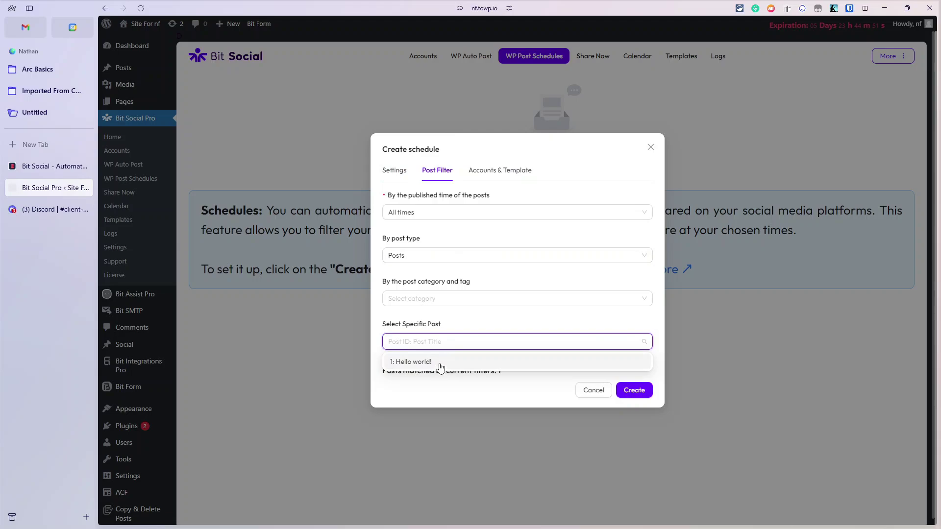
click(436, 215)
click(436, 216)
click(415, 216)
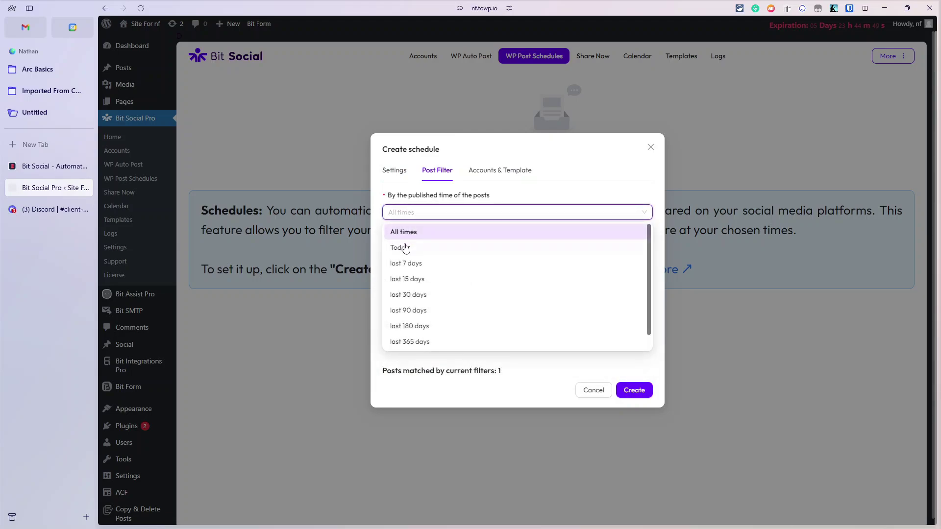
click(400, 247)
- Set the schedule's post type filter to Pages and select the "To discord" page as the specific post
click(430, 265)
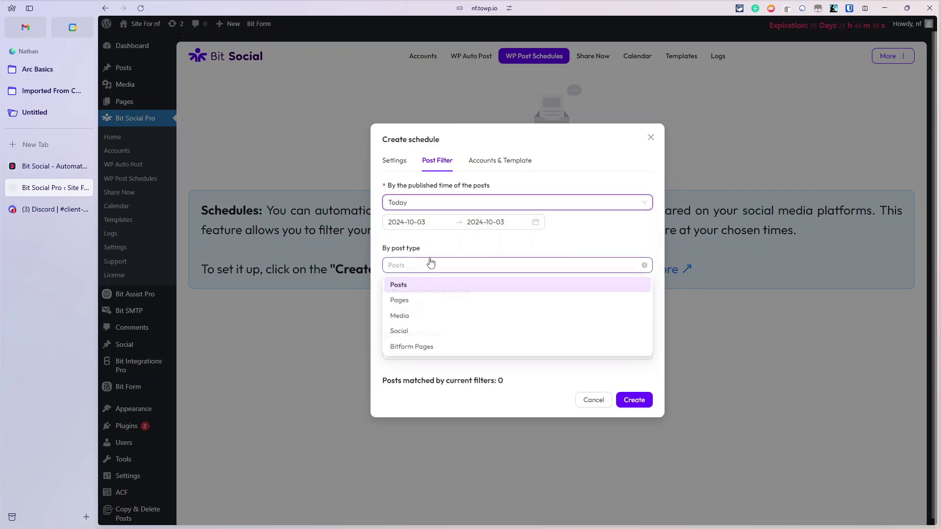
click(430, 301)
click(429, 352)
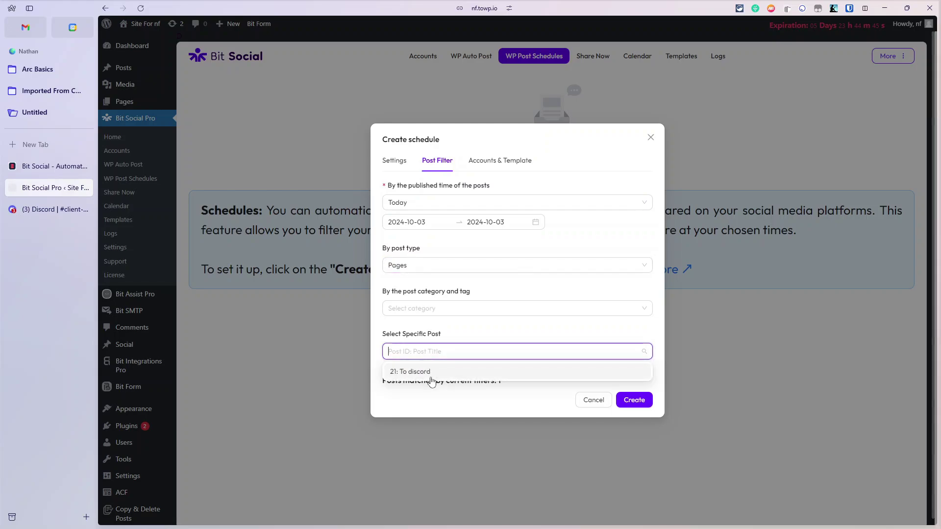
click(429, 372)
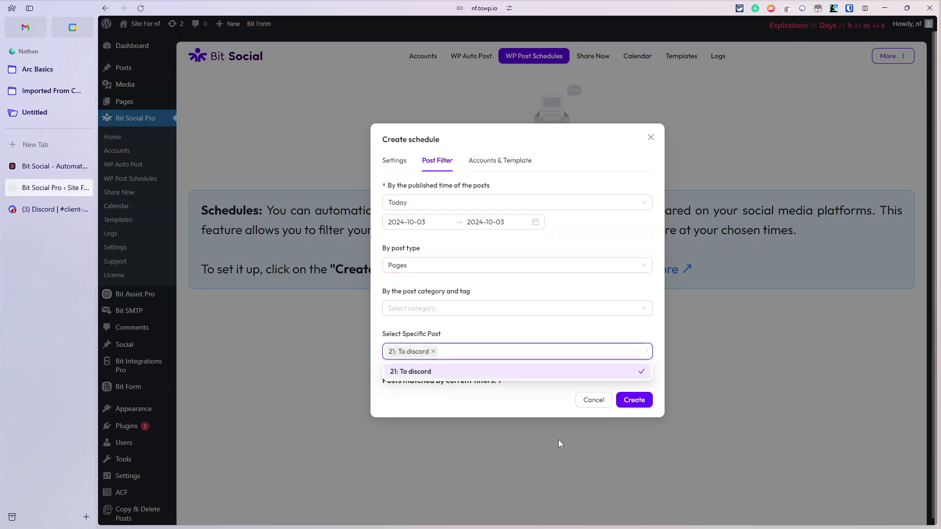
click(584, 330)
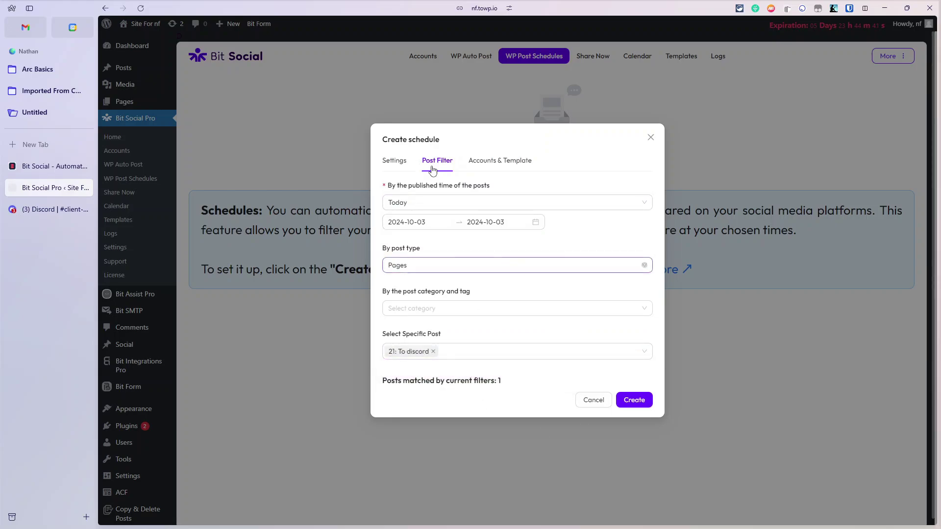
- Set the schedule's post interval unit to Minute in its settings
click(398, 161)
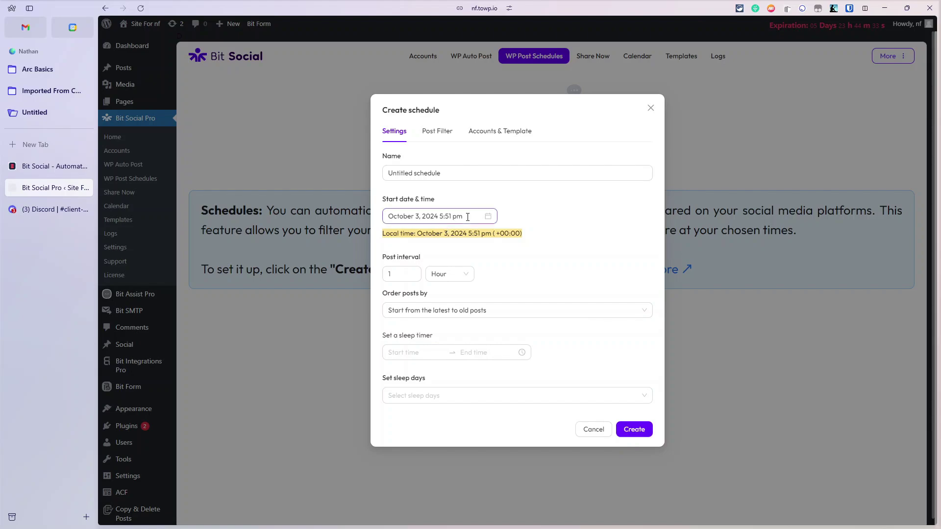
click(449, 274)
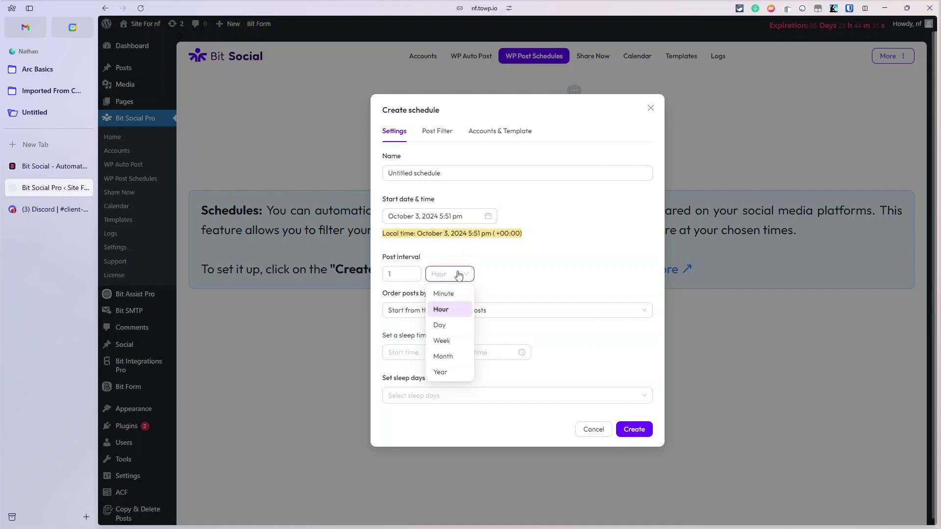
click(444, 294)
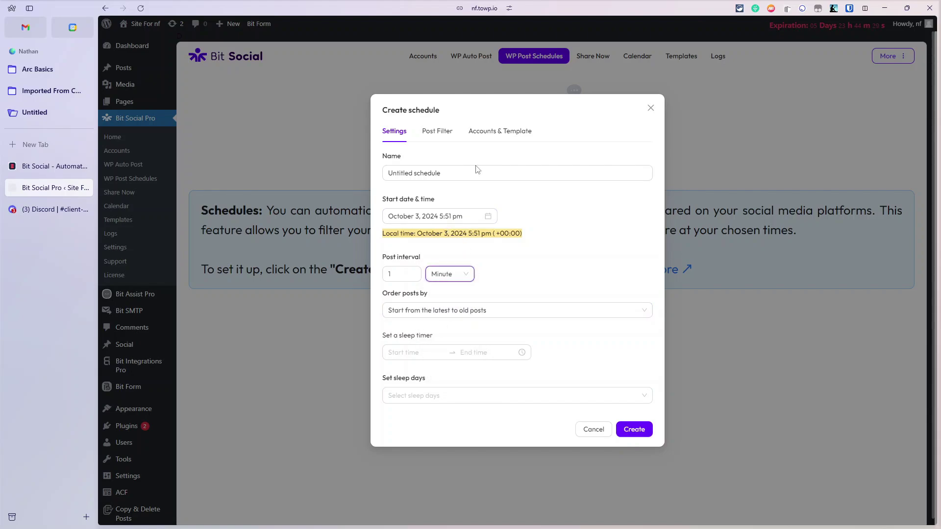
- Review the post filter and select the Discord accounts as the schedule's sharing destination
click(443, 131)
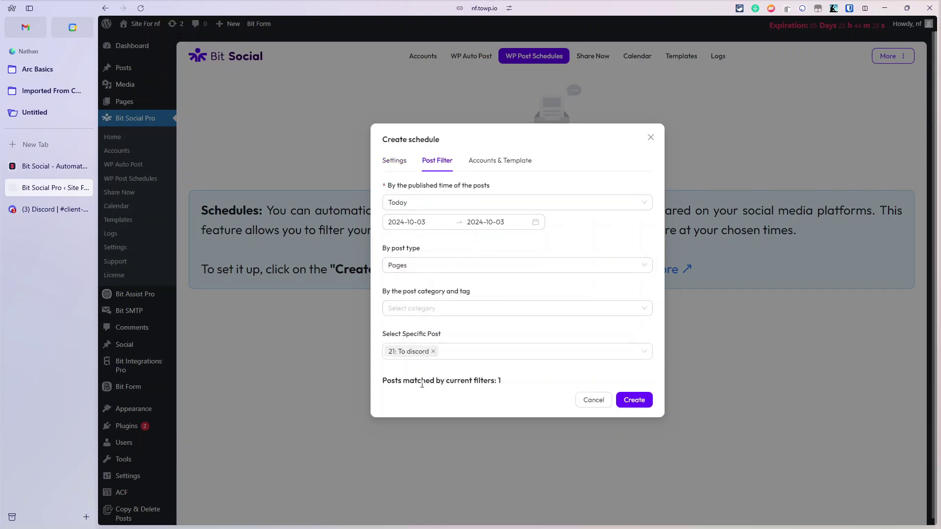
click(506, 167)
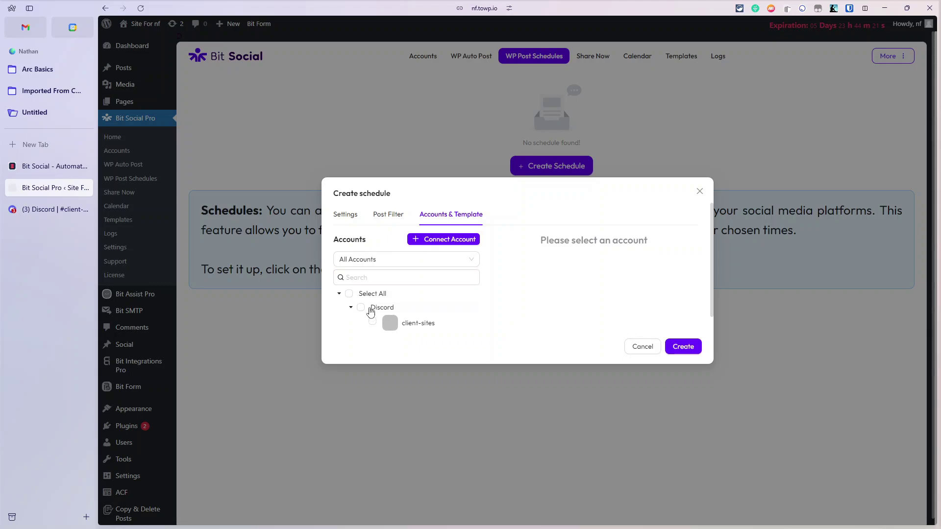
click(361, 307)
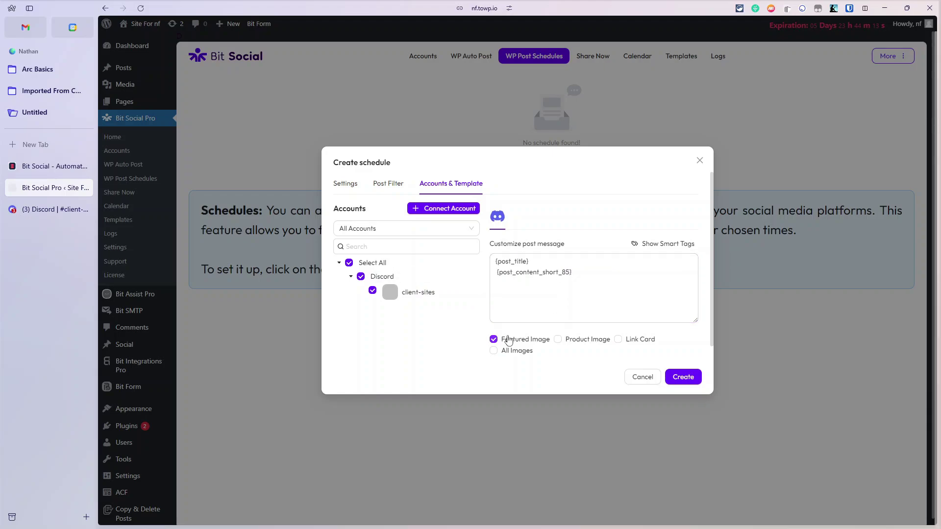
- Name the schedule "Page Send"
click(348, 185)
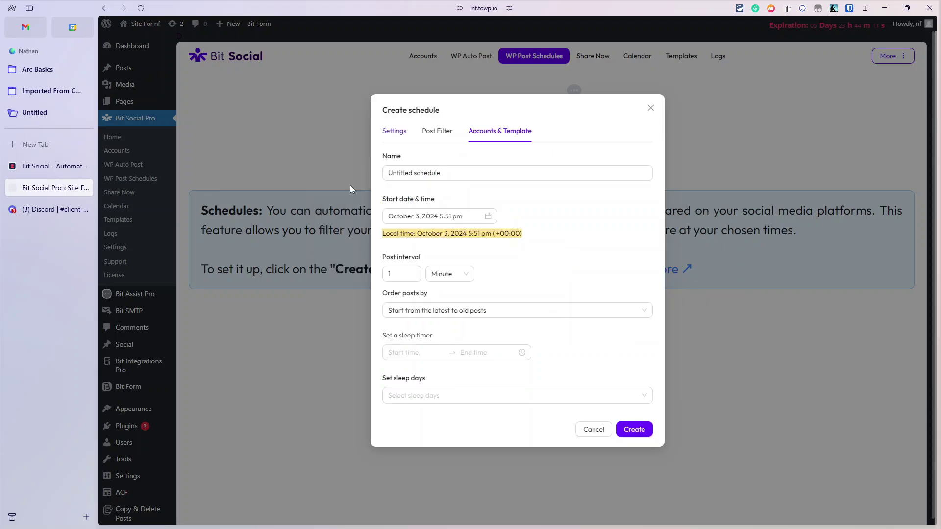
drag(443, 175, 270, 177)
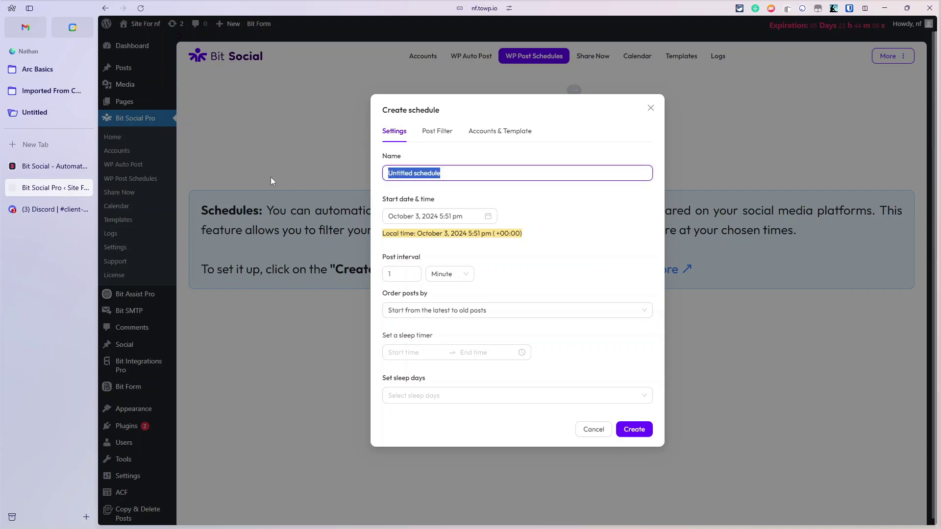
text(Page Sen)
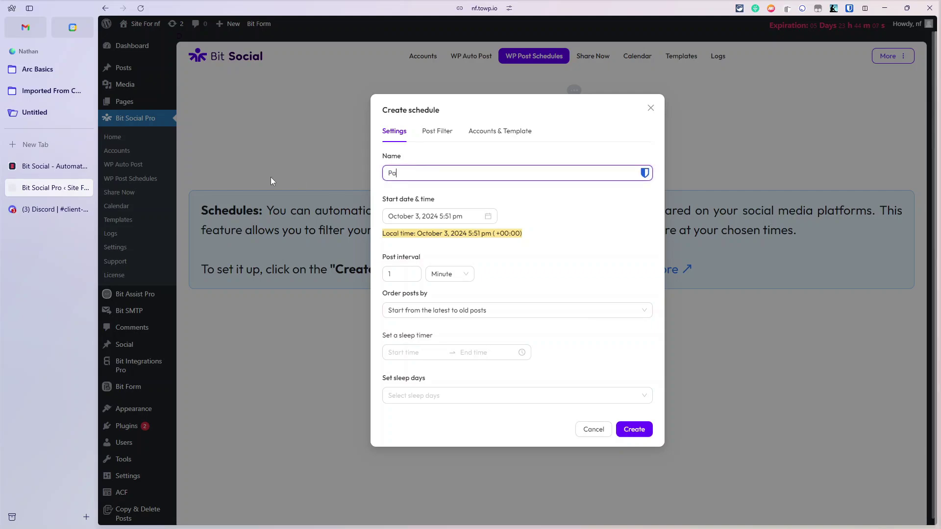
text(d)
- Recheck the post filter, order the posts "Randomly without duplicates", and create the schedule
click(437, 131)
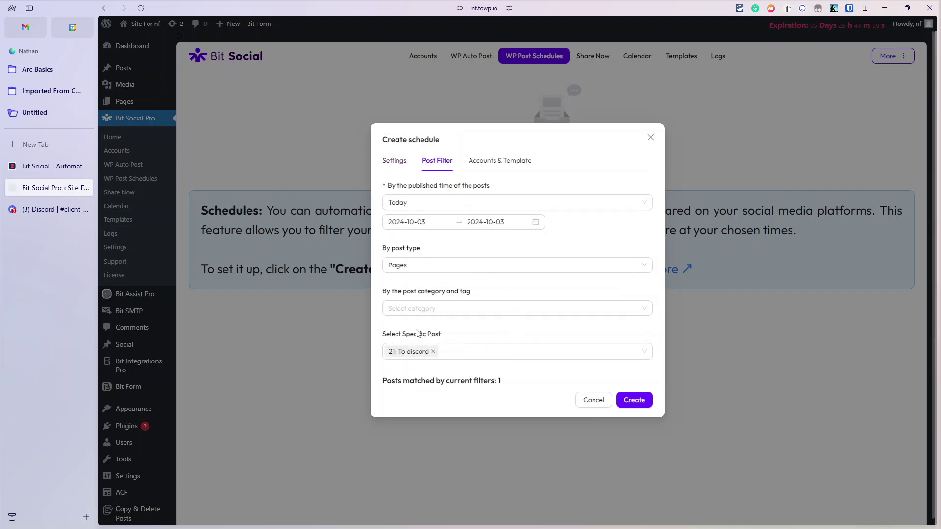
click(395, 161)
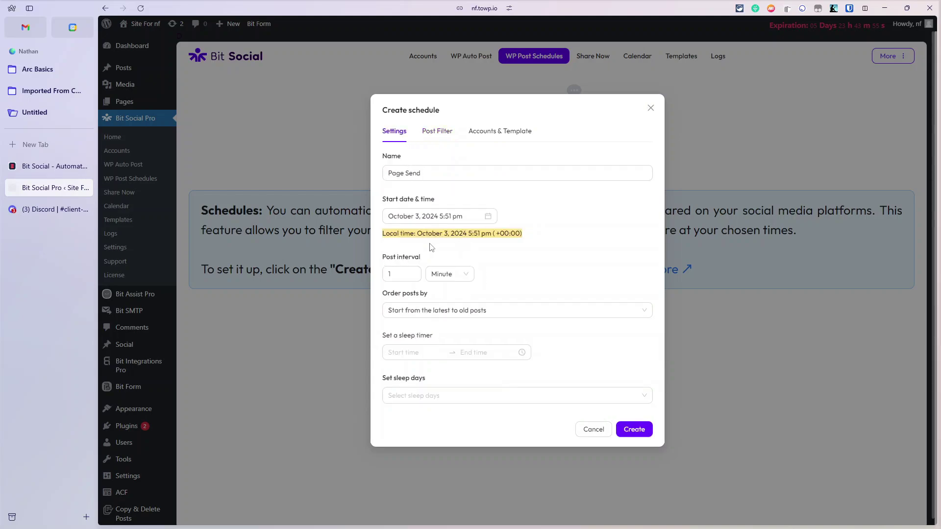
click(412, 312)
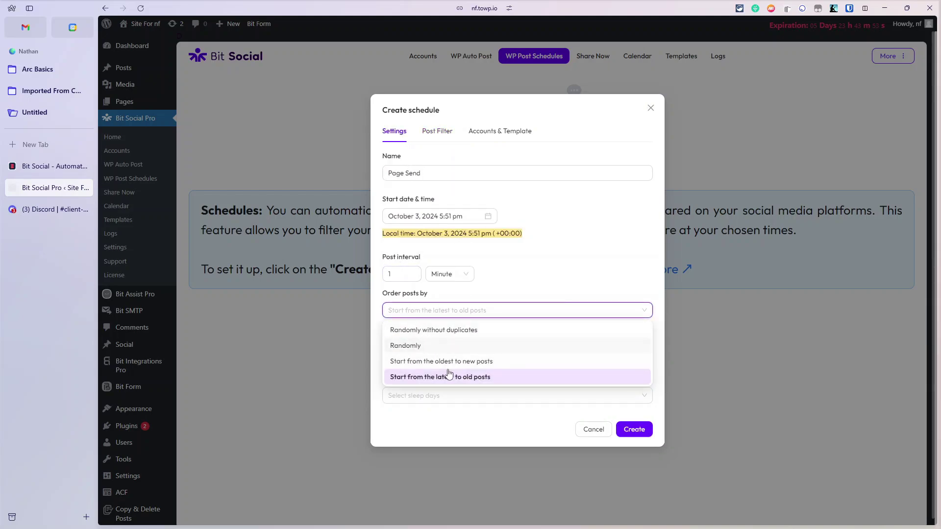
click(466, 331)
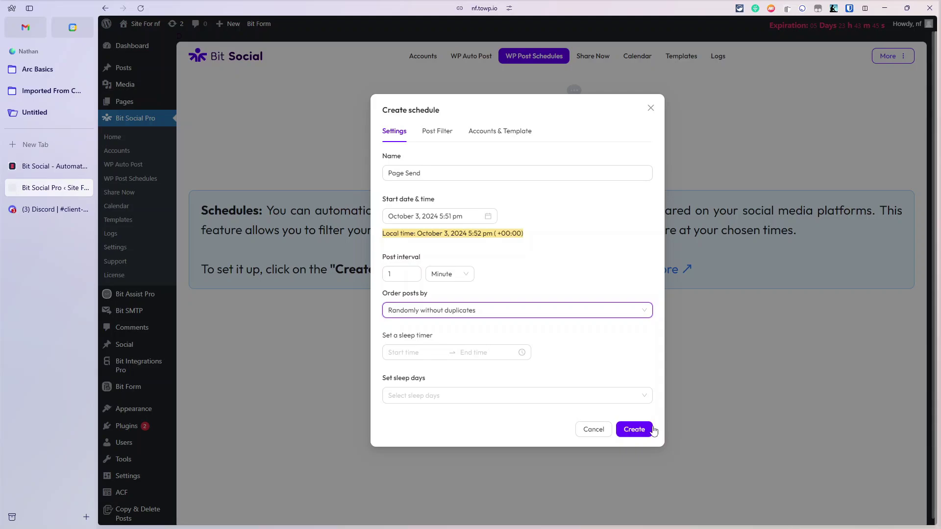
click(638, 435)
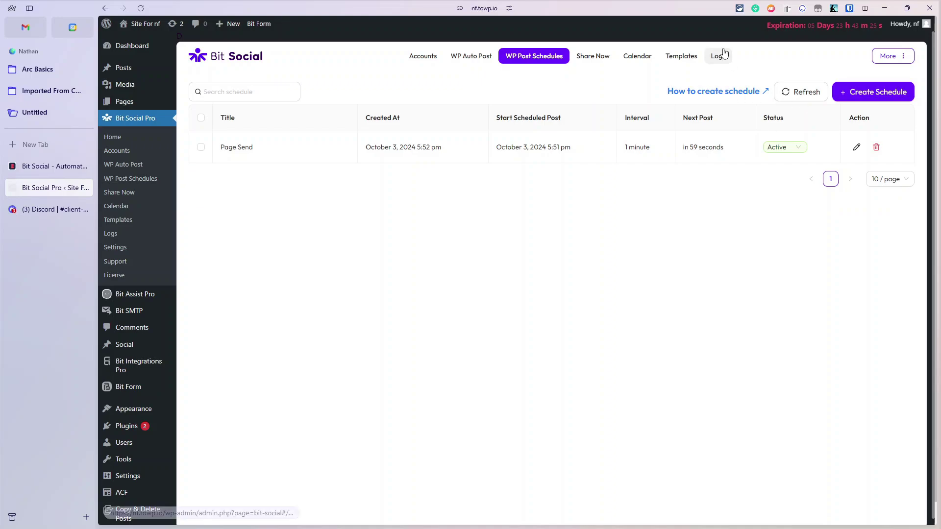
- Examine the Cron Setup page in Bit Social's settings and return to the WP Post Schedules list
click(891, 56)
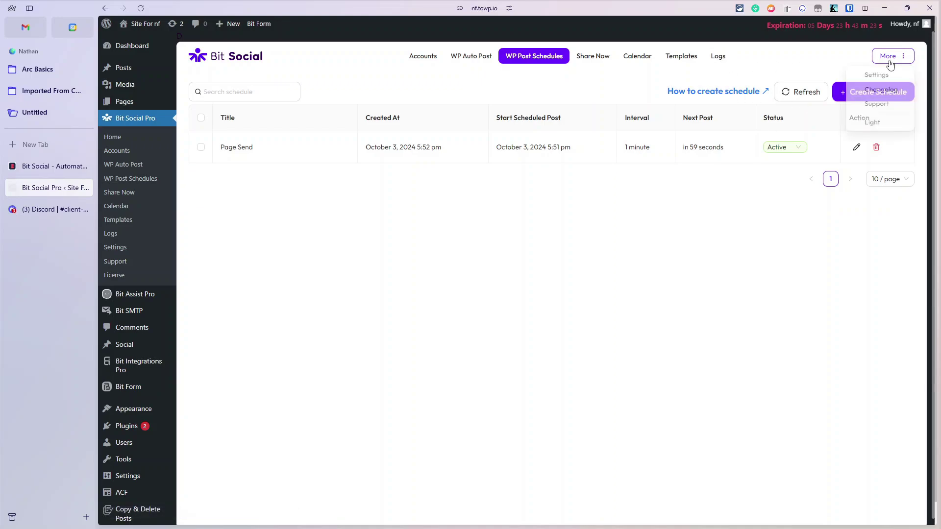
click(885, 81)
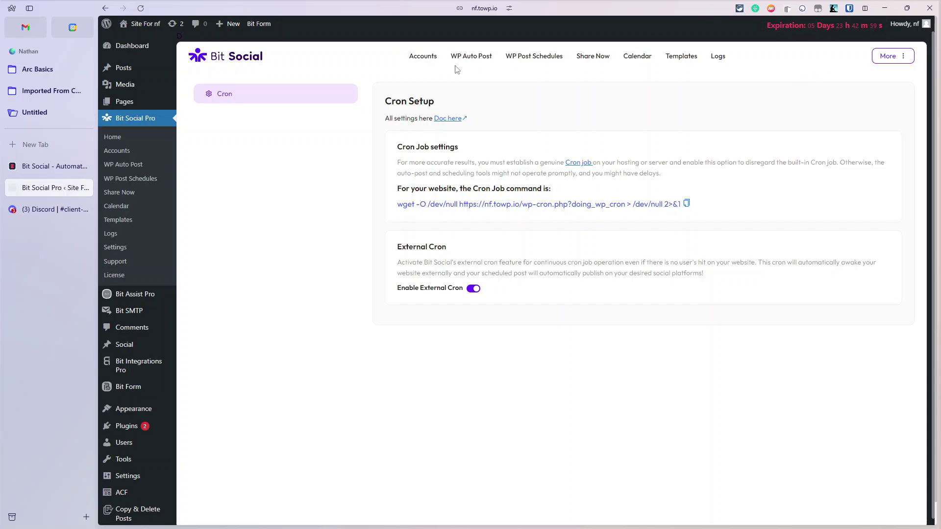
click(563, 63)
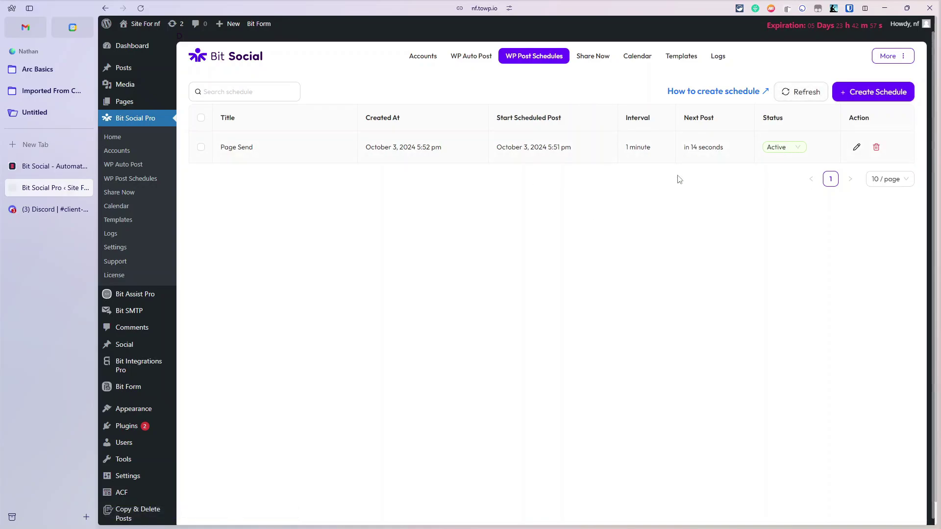
- Check the Bit Social logs and Discord's client-sites channel for the scheduled page, then return to WordPress
click(45, 212)
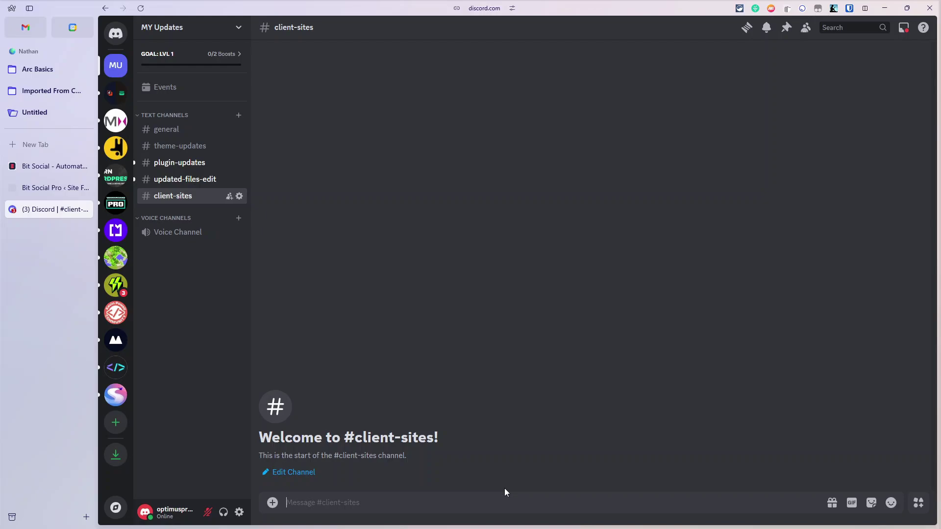
click(54, 191)
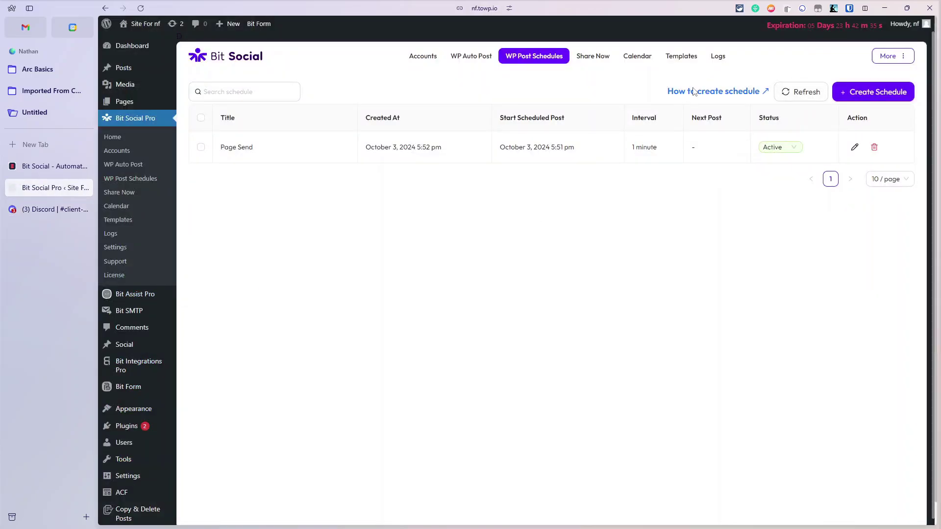
click(719, 56)
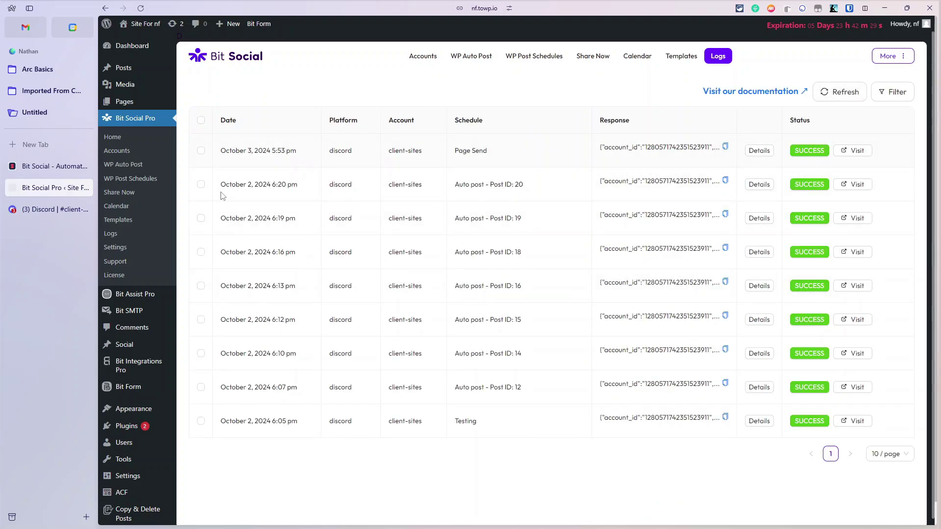
click(29, 211)
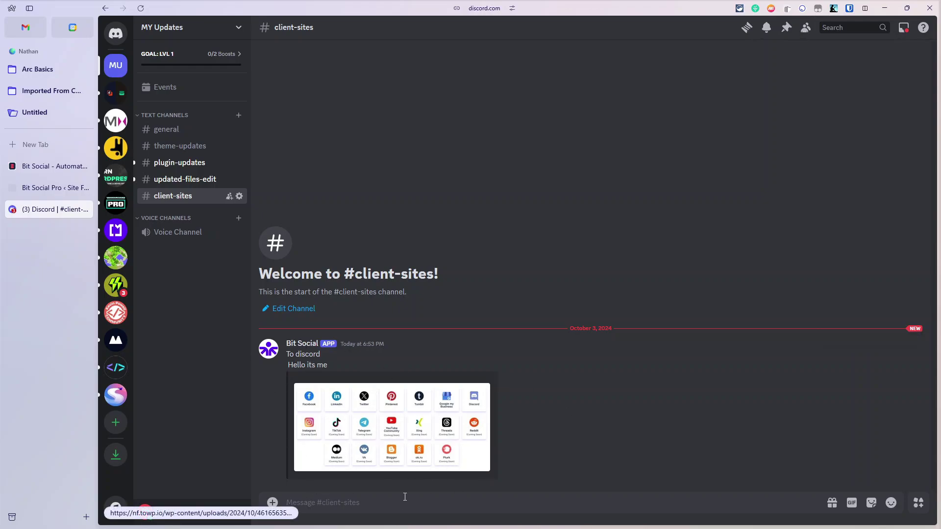
click(41, 188)
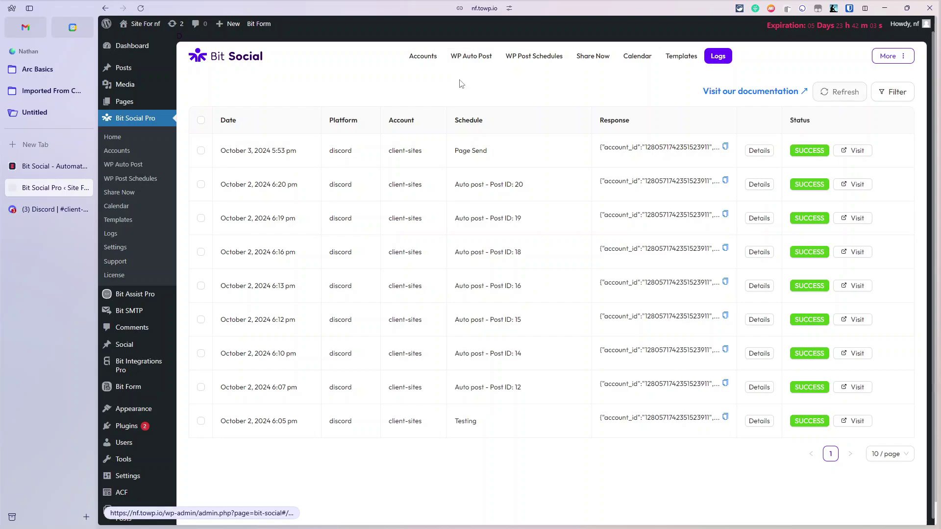
- Review the WP Auto Post settings and open the list of Social posts
click(470, 56)
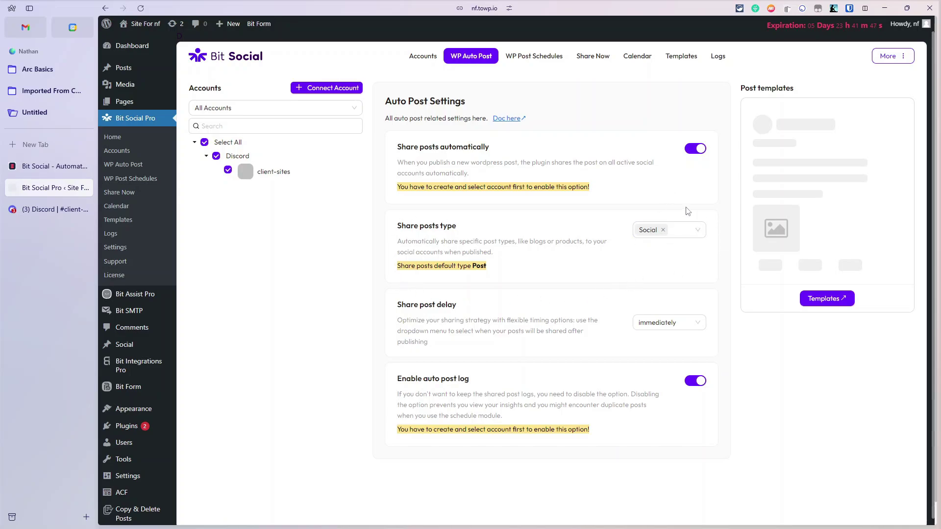
mouse_move(131, 501)
click(147, 345)
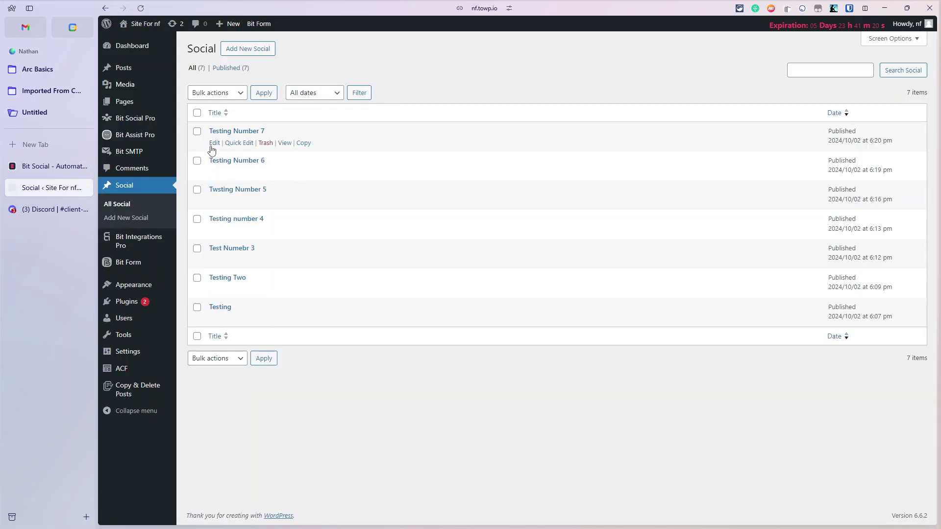
- Set the status of the Social post "Testing Number 7" to Draft and open the post for editing
click(226, 144)
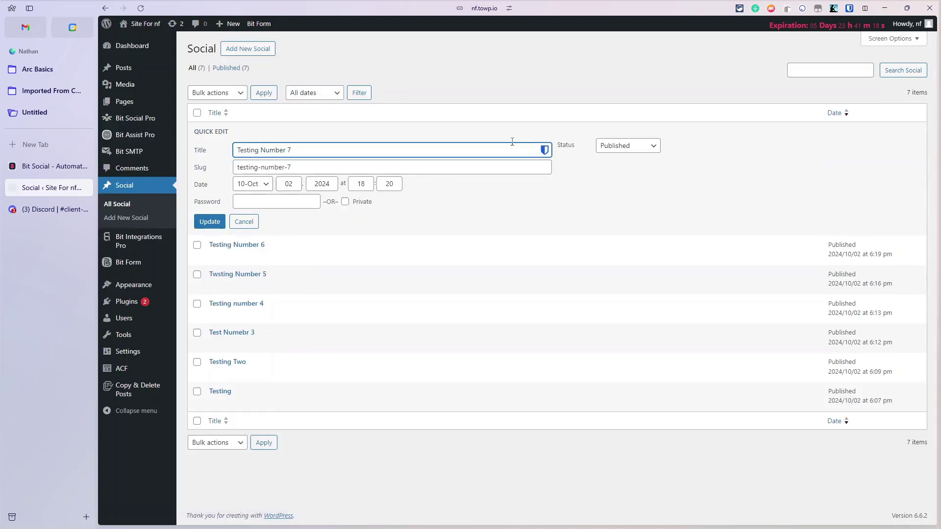
click(636, 149)
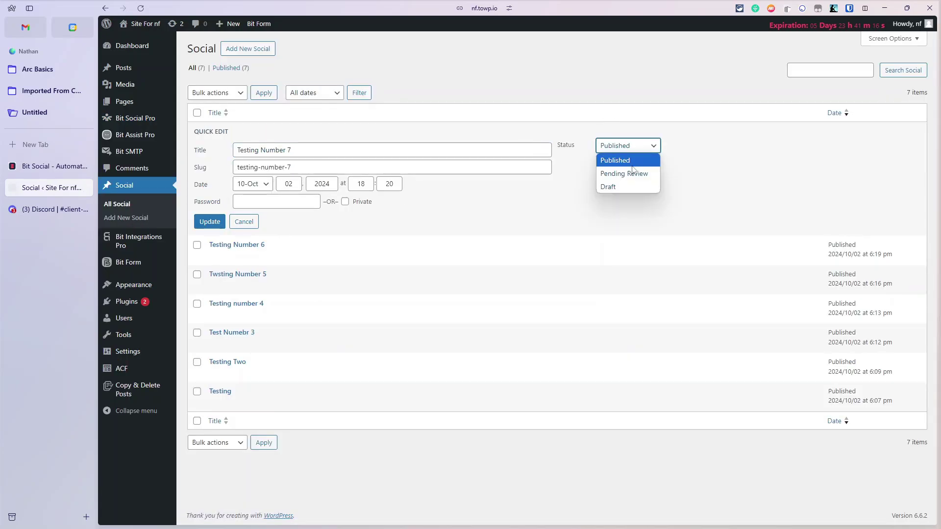
click(624, 183)
click(209, 220)
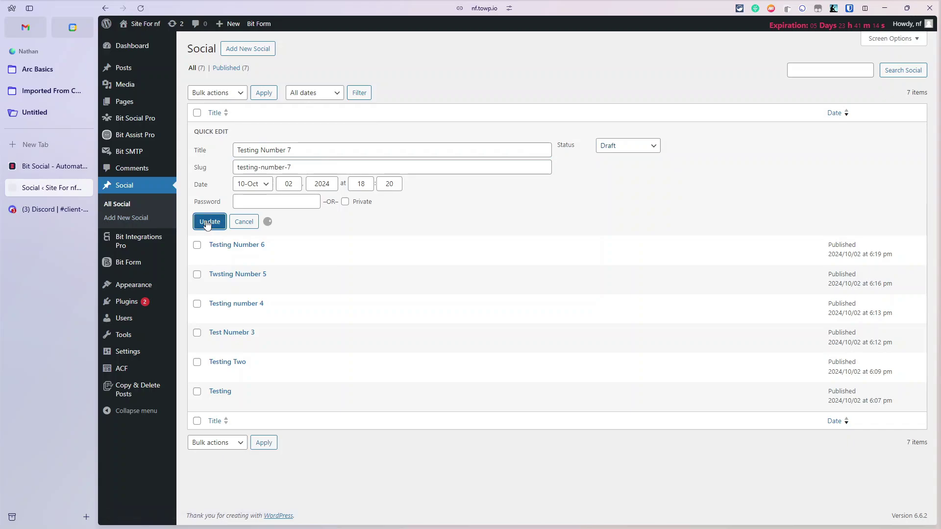
click(217, 143)
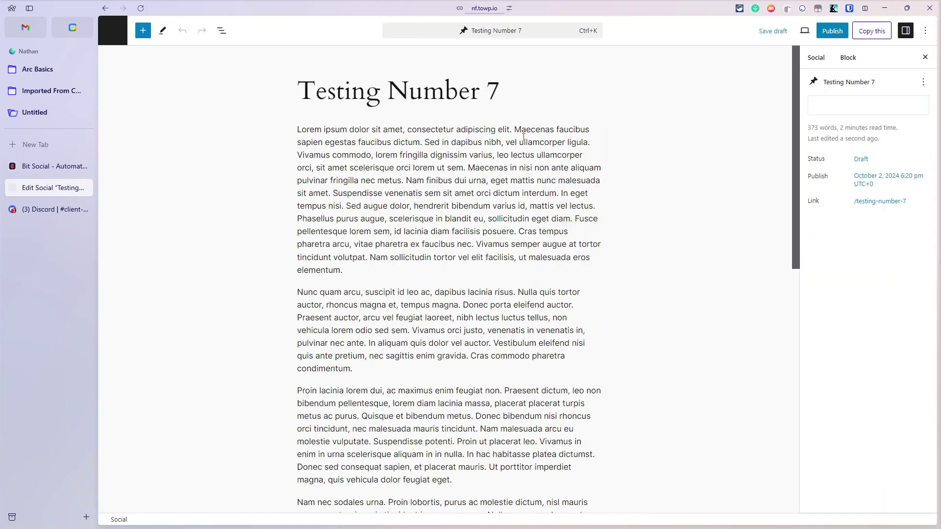
- Publish the Social post "Testing Number 7" and check Discord's client-sites channel for it
click(833, 33)
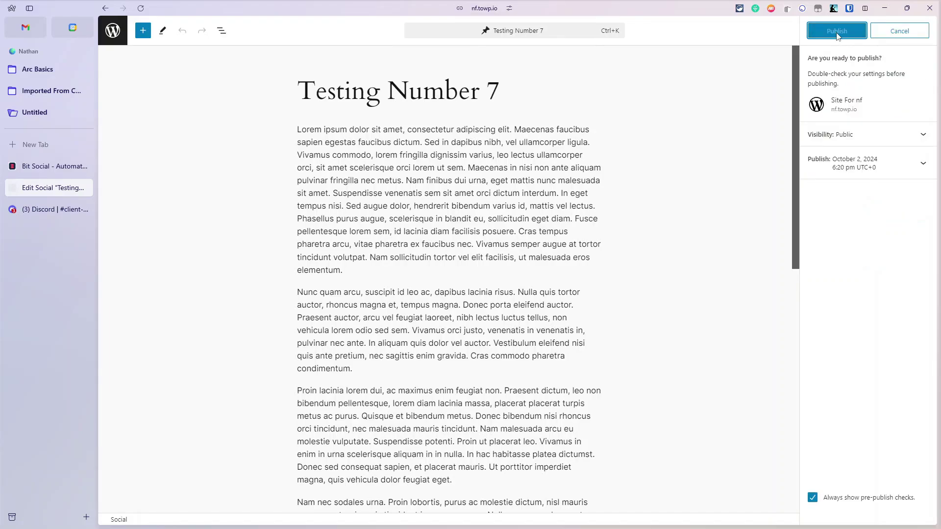
click(837, 33)
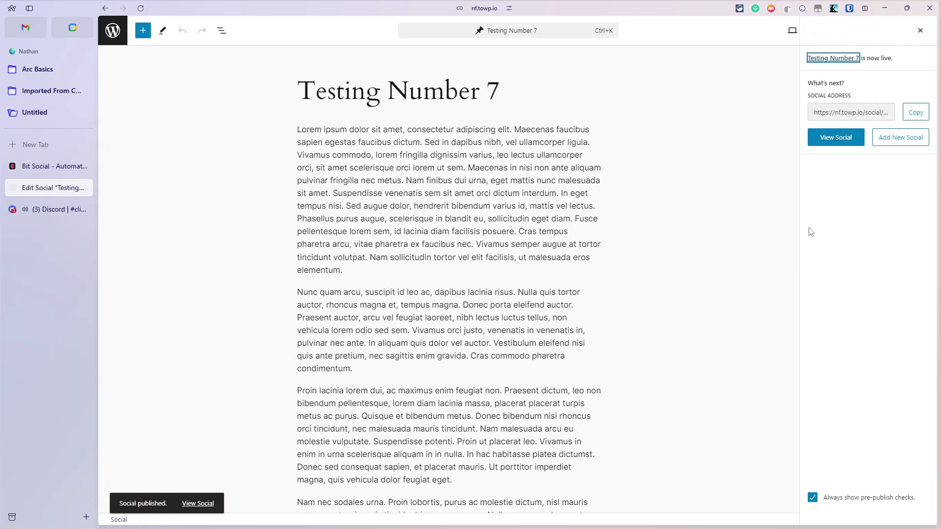
click(45, 213)
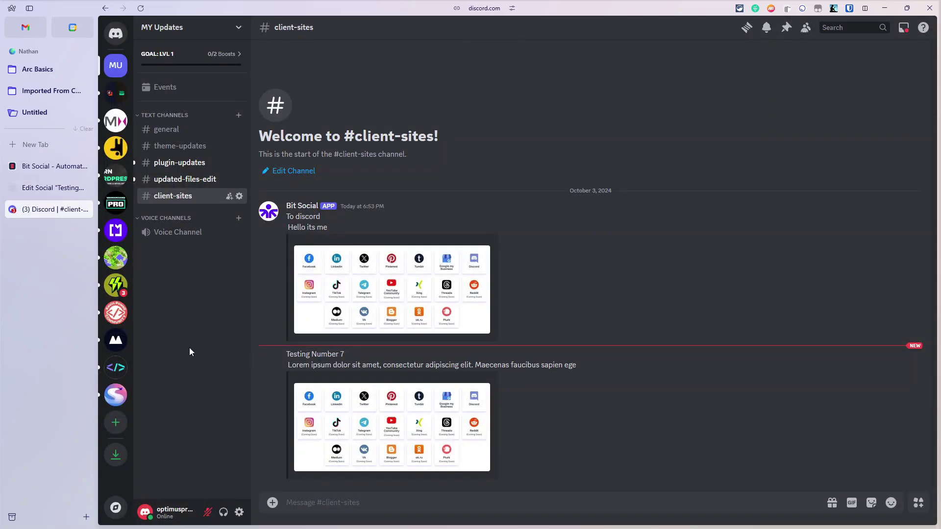
- Return to the list of Social posts in WordPress and set the status of "Testing Number 7" to Draft
click(54, 188)
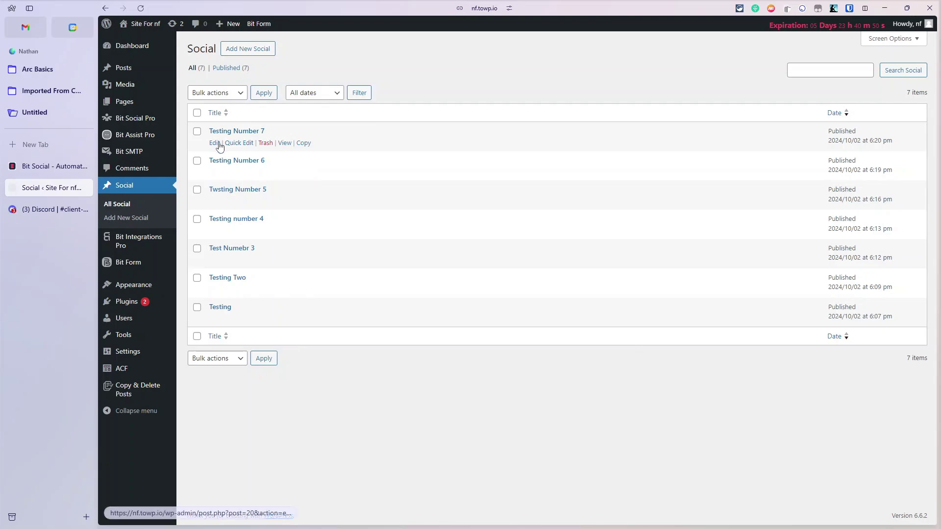
click(239, 143)
click(628, 146)
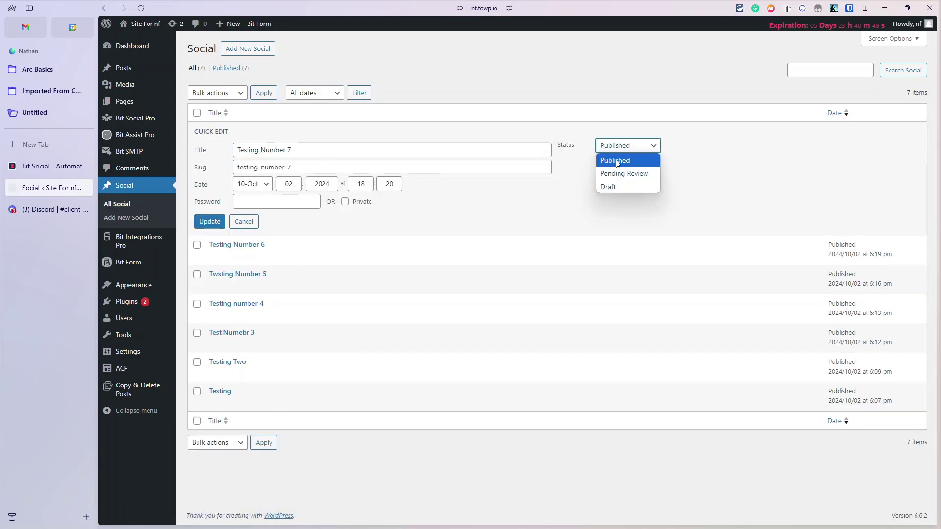
click(613, 181)
click(206, 223)
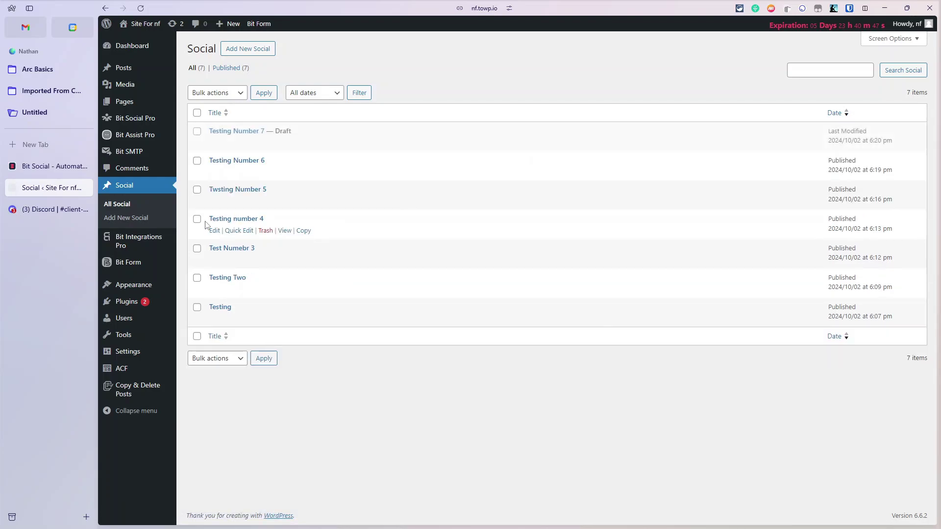
- Set the status of "Testing Number 7" back to Published and check Discord's client-sites channel for the auto post
click(245, 142)
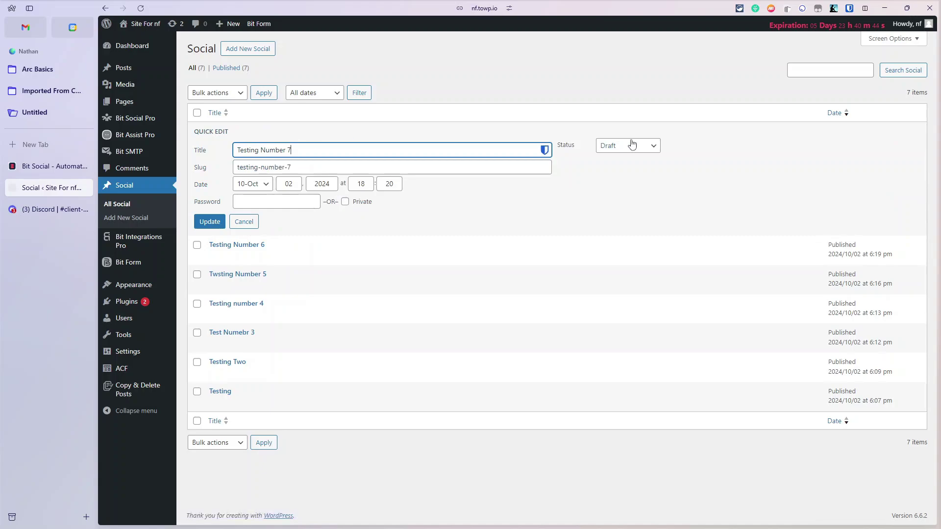
click(627, 146)
click(616, 158)
click(209, 222)
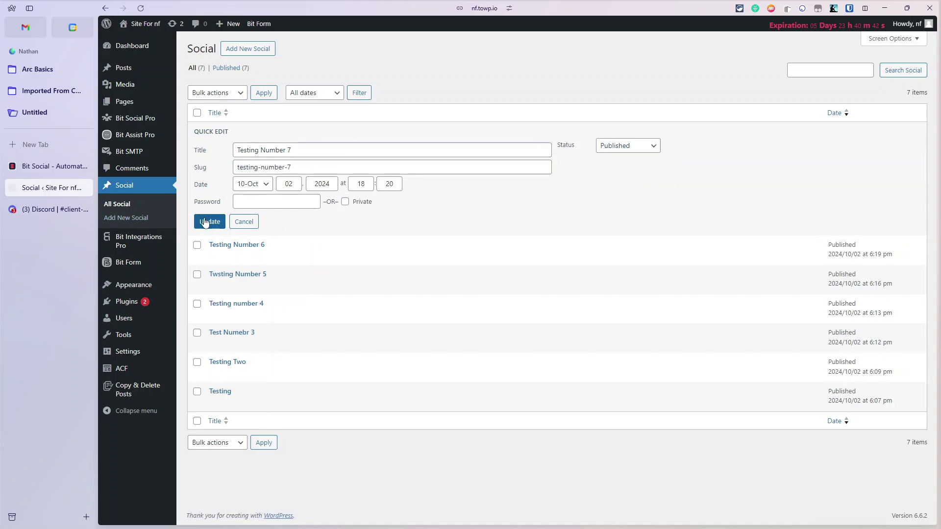
click(59, 209)
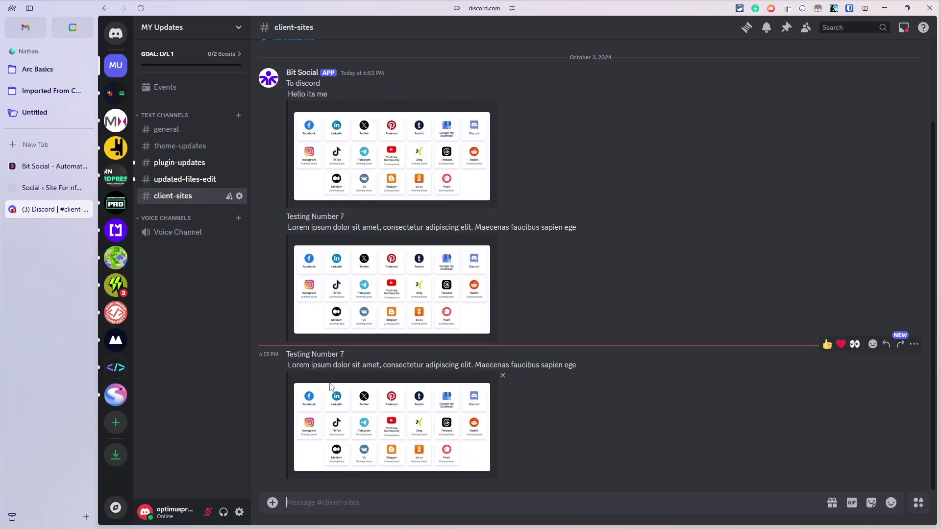
- Back in WordPress, set the share post delay in Bit Social's WP Auto Post settings to 30 minutes
key(ctrl+Tab)
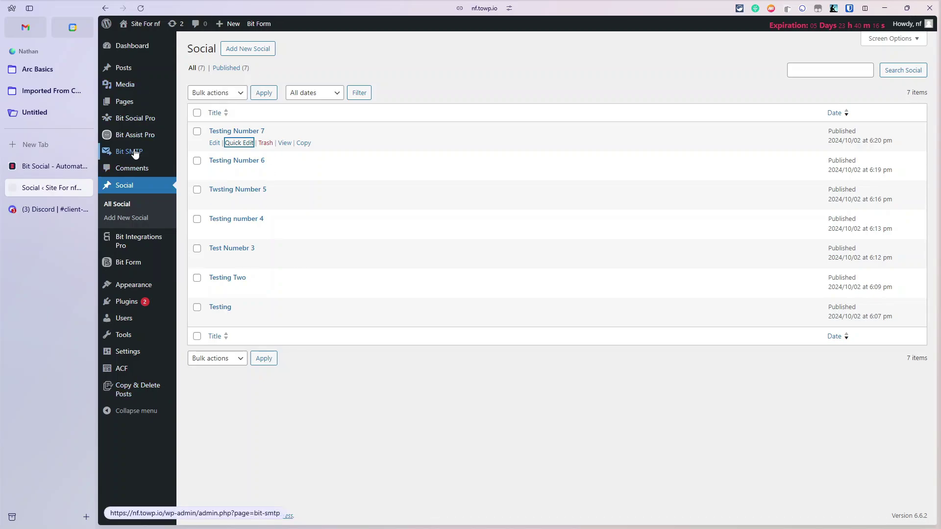
click(136, 119)
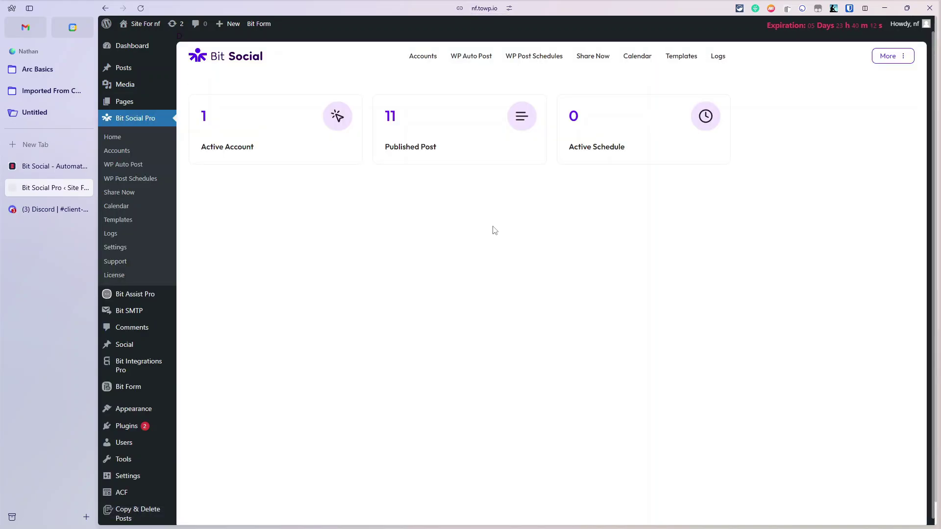
click(472, 56)
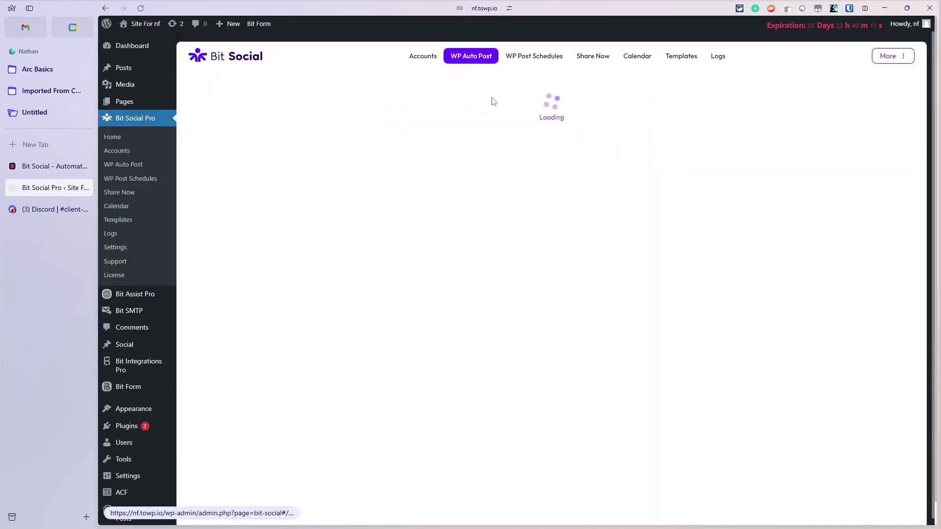
click(664, 322)
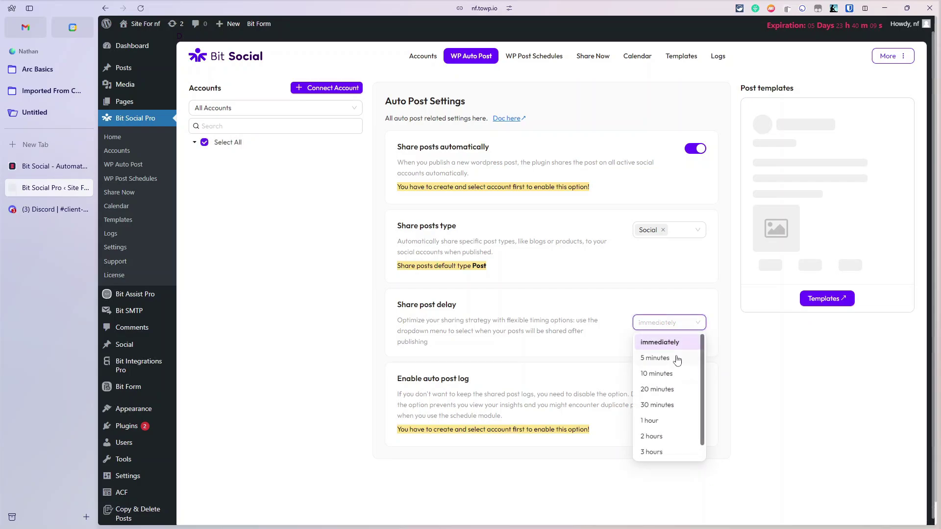
scroll(671, 427, down, 1)
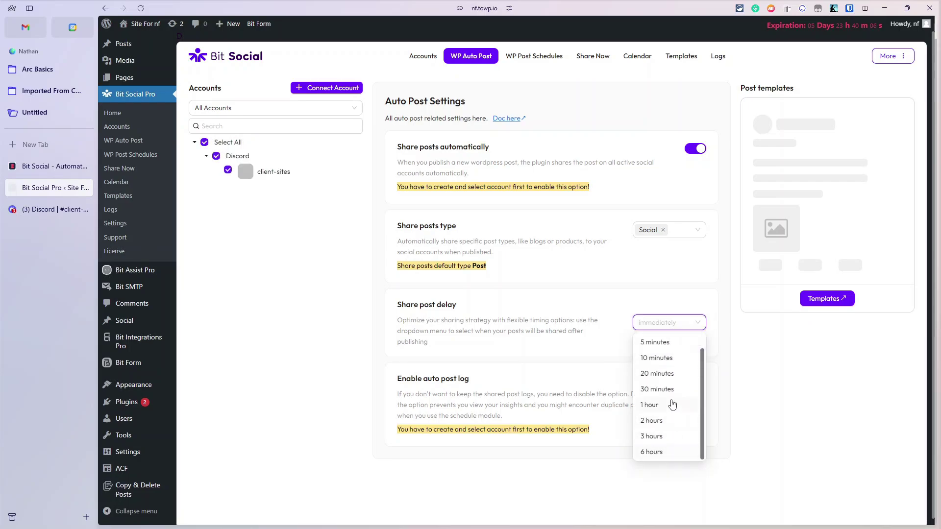
scroll(671, 400, up, 1)
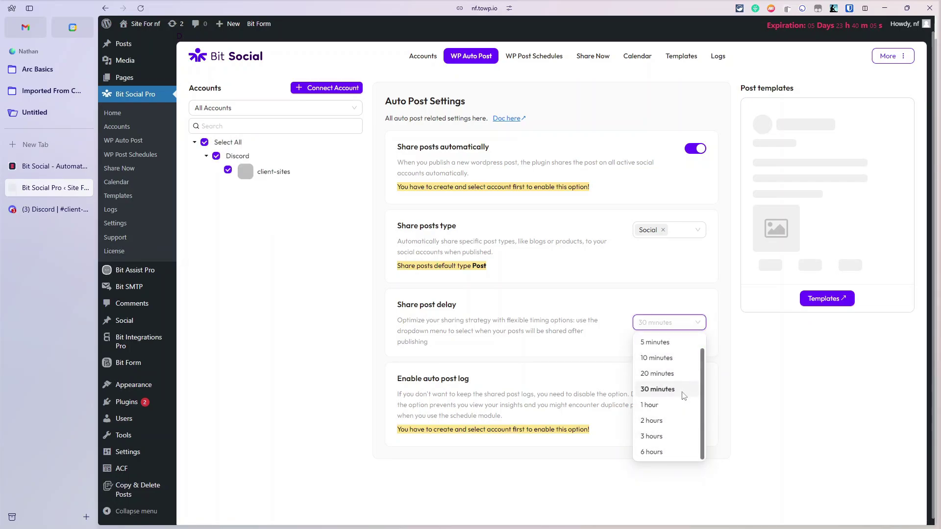
click(682, 404)
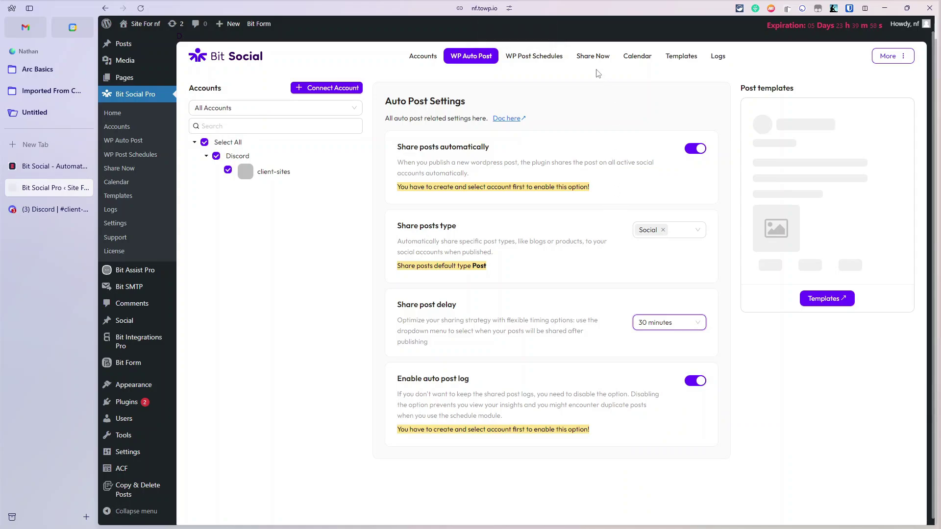
- In Bit Social's Discord template, change the content tag to {post_content_short_100} and set the posting type to Link card
click(684, 56)
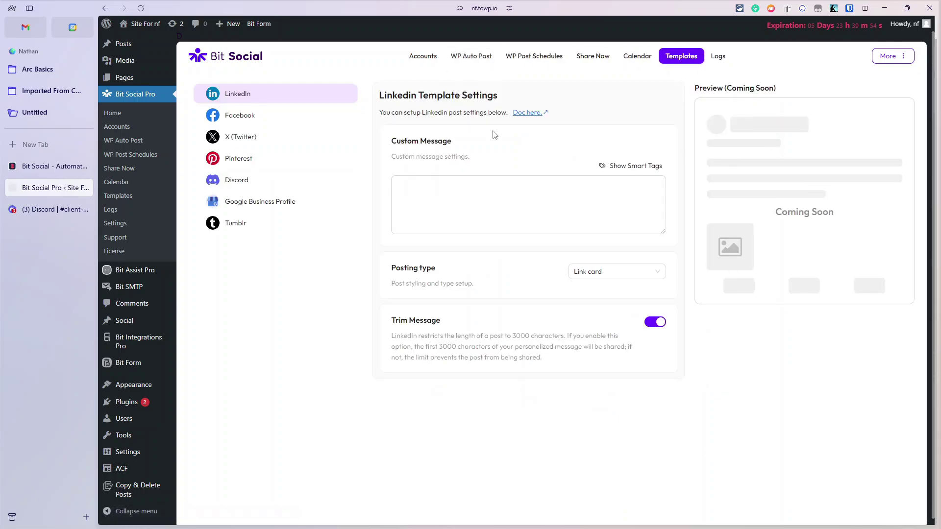
click(246, 187)
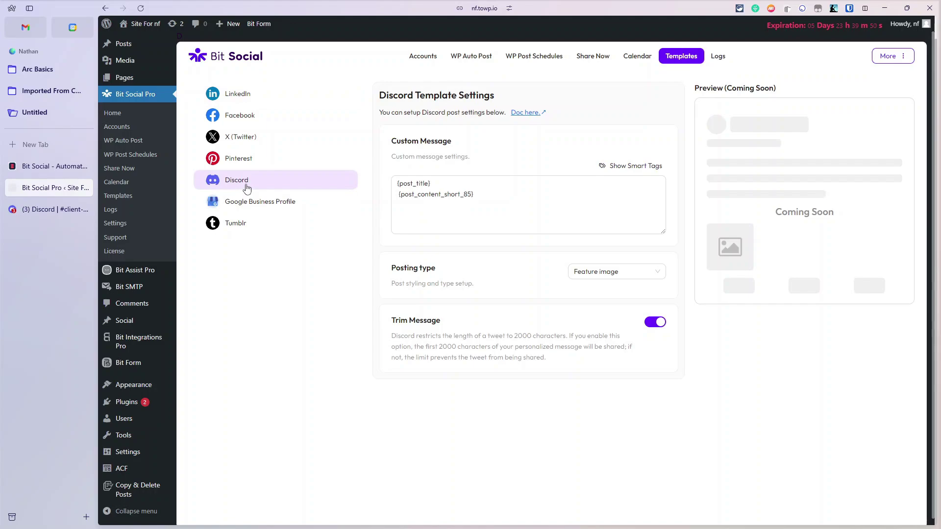
click(455, 195)
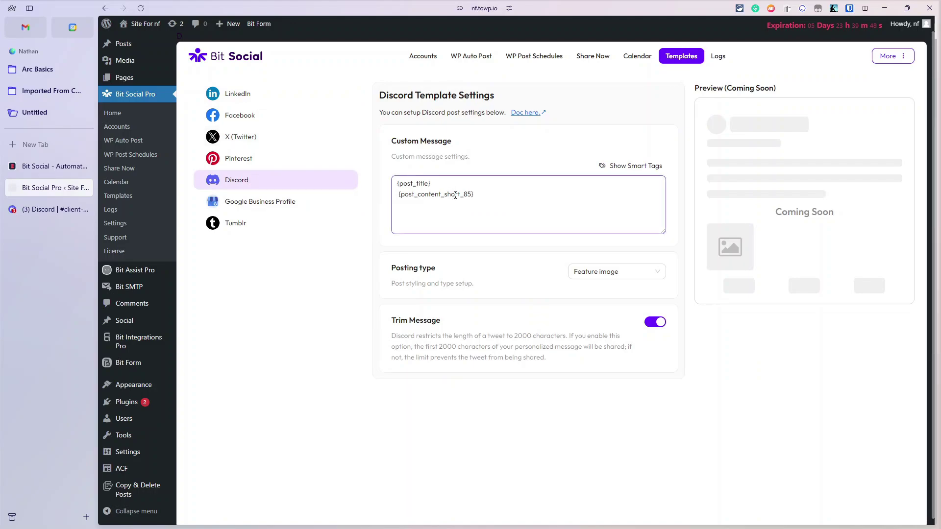
drag(463, 195, 468, 195)
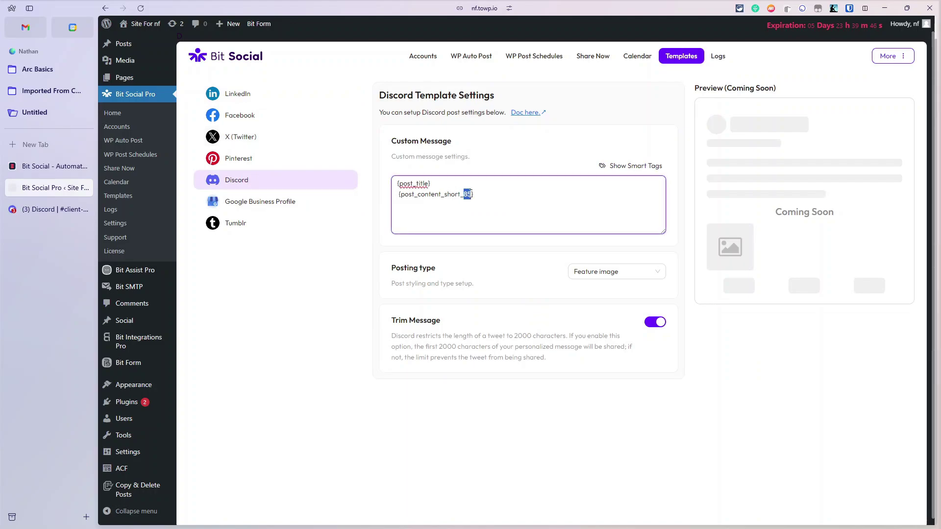
text(100)
click(655, 271)
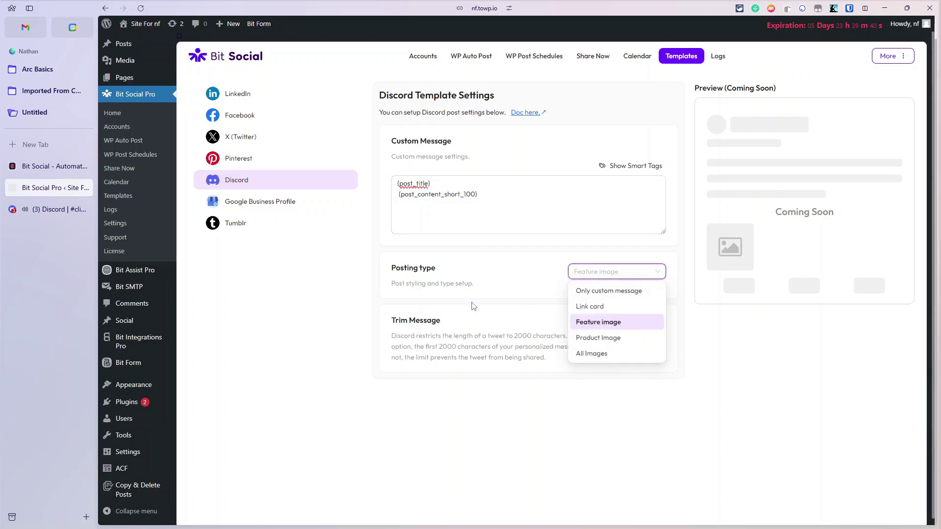
click(590, 308)
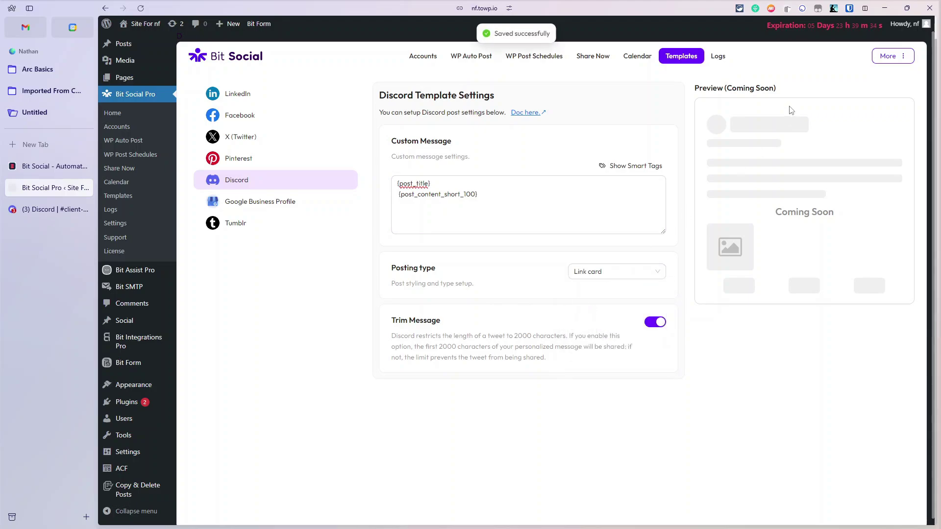
- Start a new Share Now post for the Discord client-sites account and name it "Test"
click(578, 61)
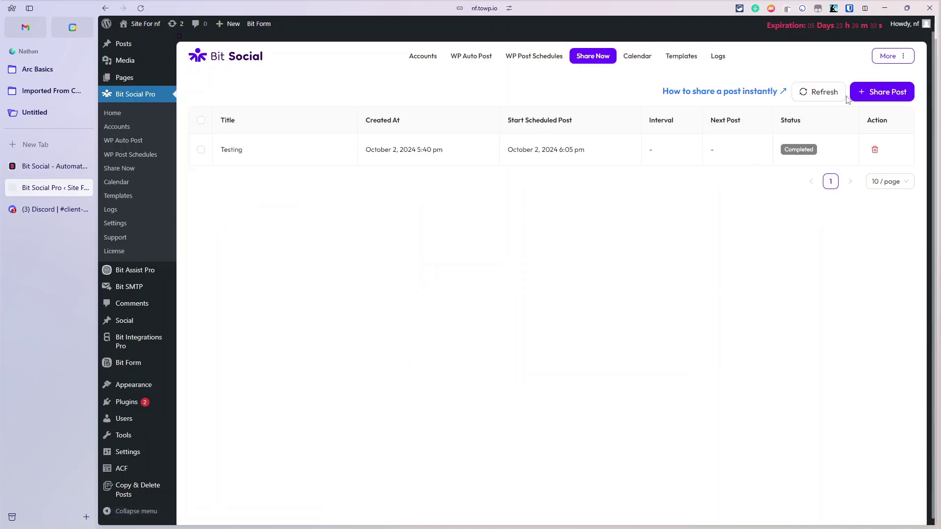
click(855, 100)
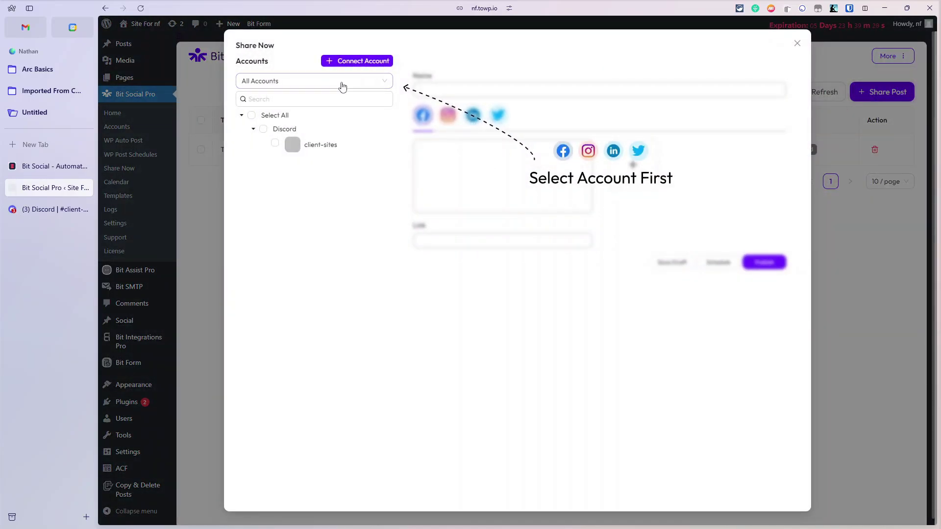
click(274, 142)
click(455, 76)
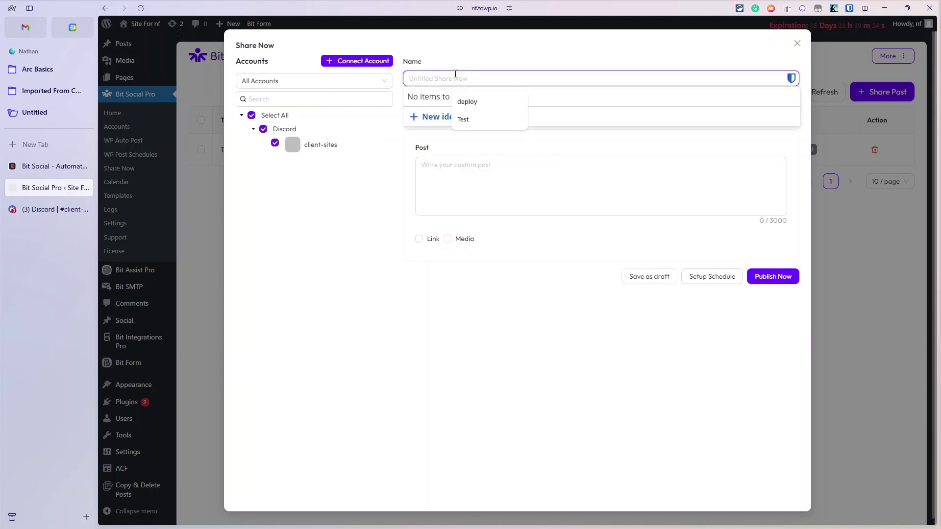
click(487, 119)
- Write "Post to discord" as the custom post text
click(482, 186)
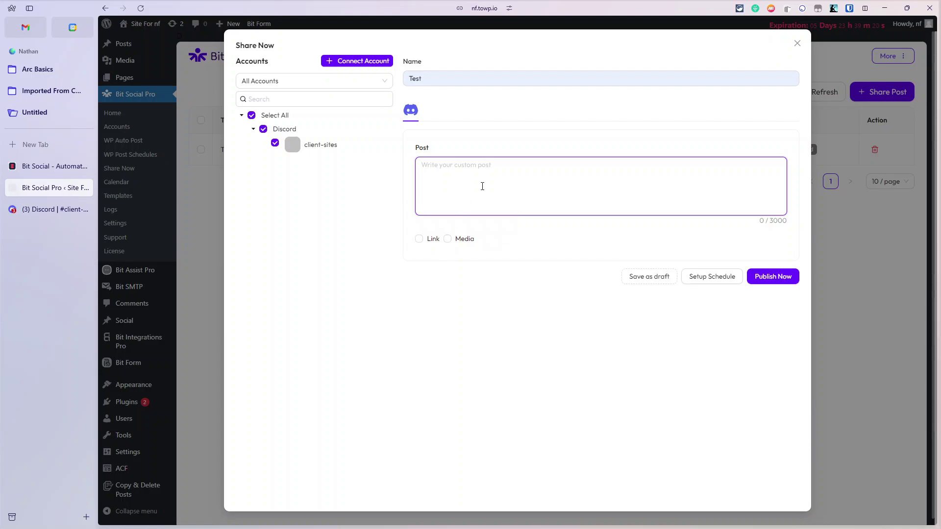
text(Post)
key(BackSpace)
key(BackSpace)
key(BackSpace)
text(ost to discord)
- Enable media for the post and attach the train drawing "4. Chapter 2" from the media library
click(447, 239)
click(463, 281)
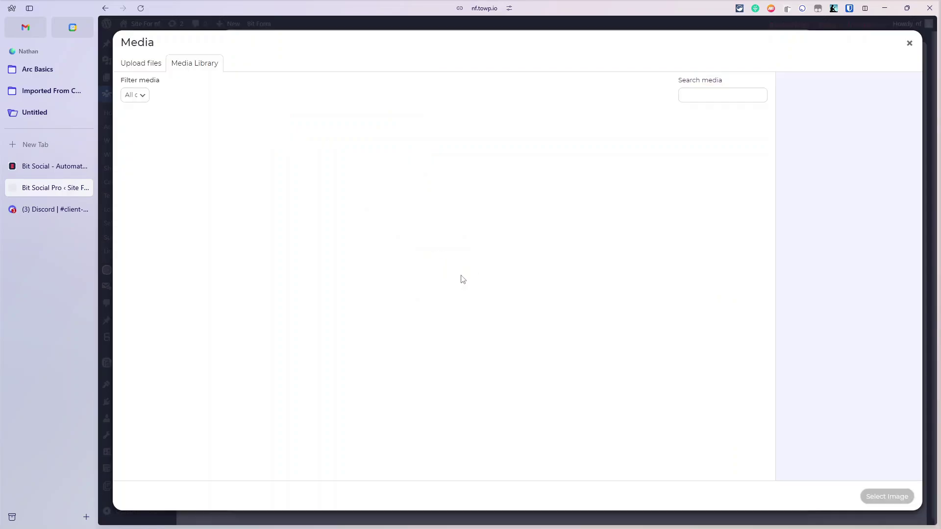
click(232, 142)
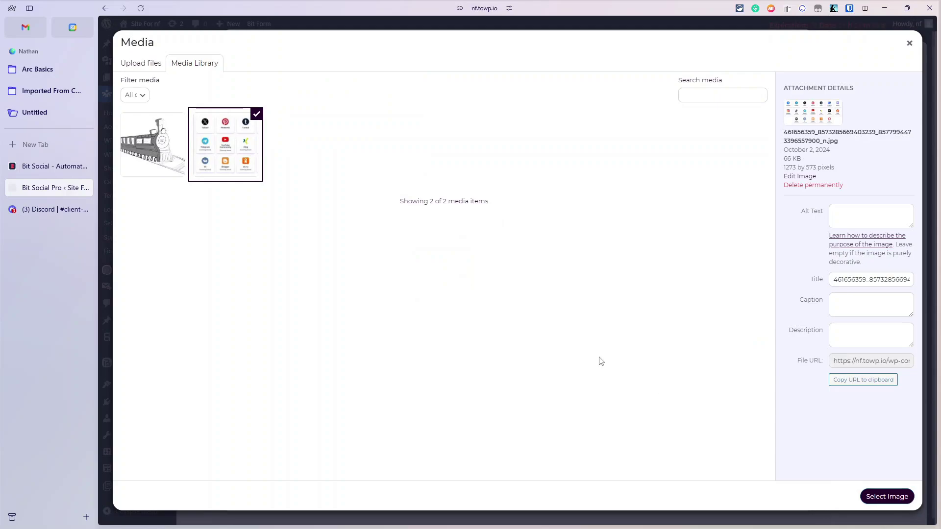
click(181, 142)
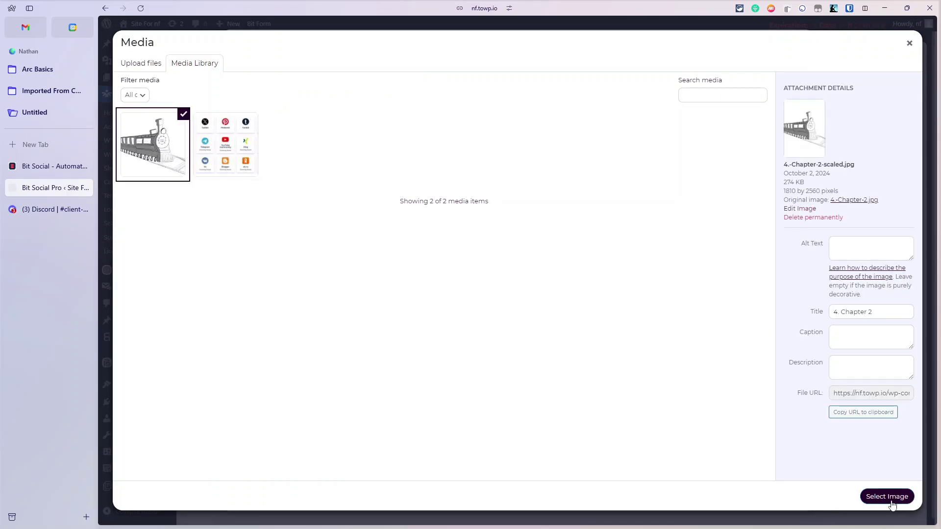
click(891, 504)
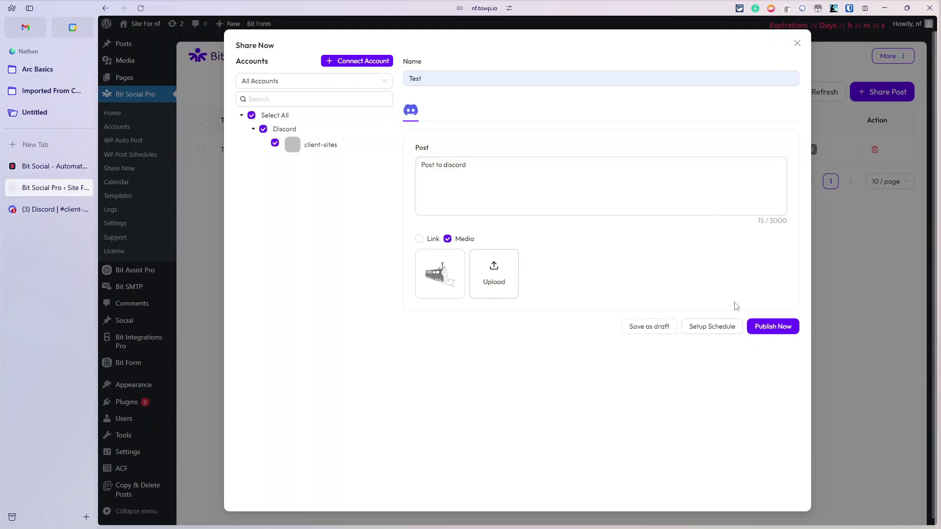
- Leave the post unscheduled, publish it immediately and check Discord's client-sites channel for its text and image
click(720, 331)
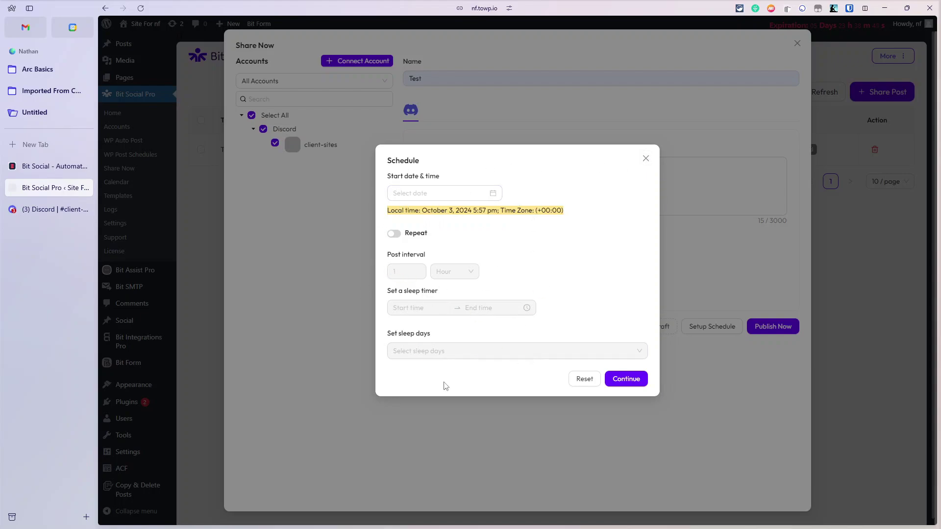
click(646, 158)
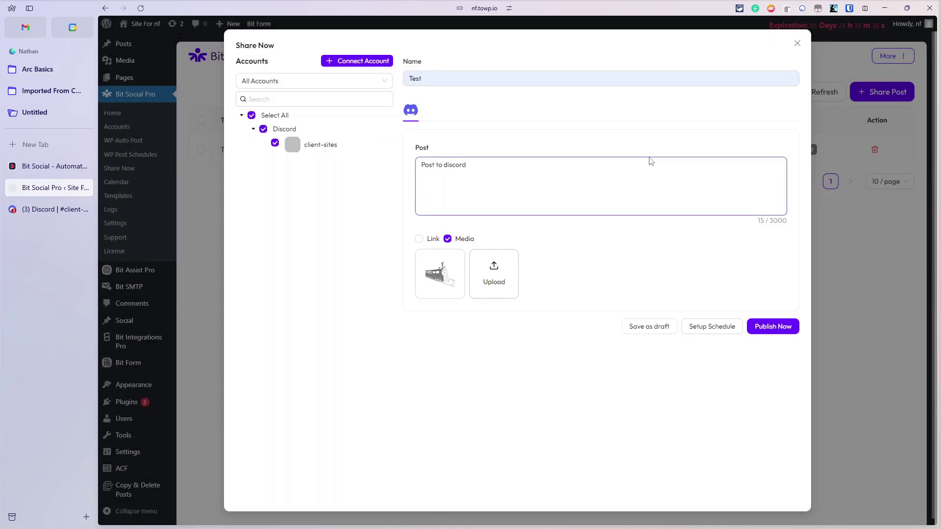
click(763, 328)
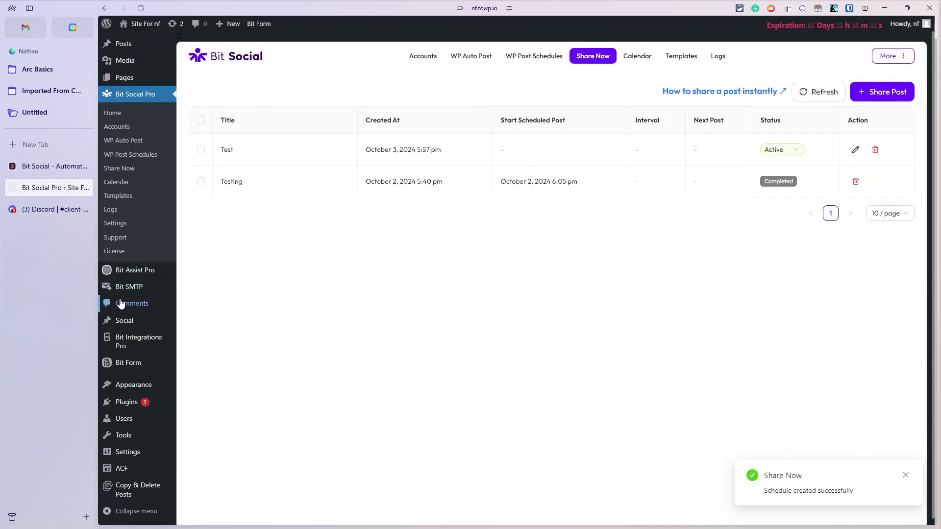
click(45, 213)
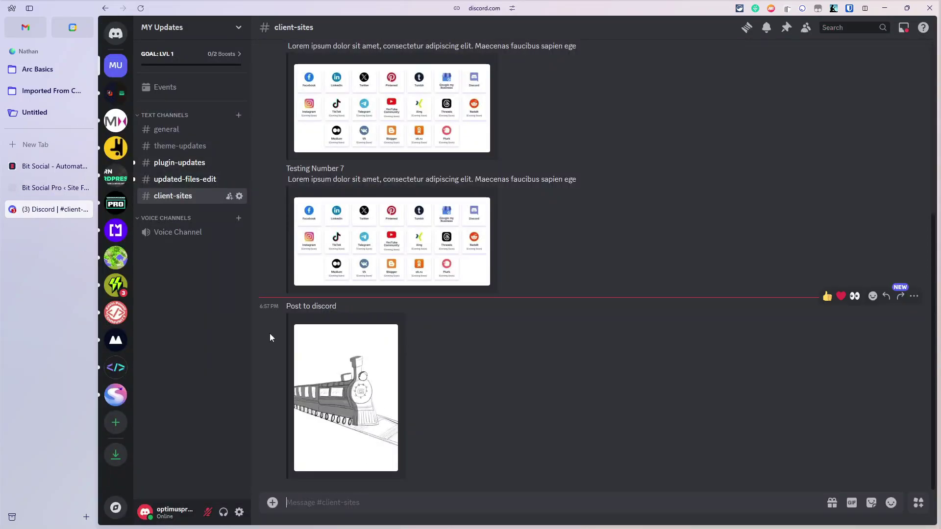
drag(292, 306, 342, 306)
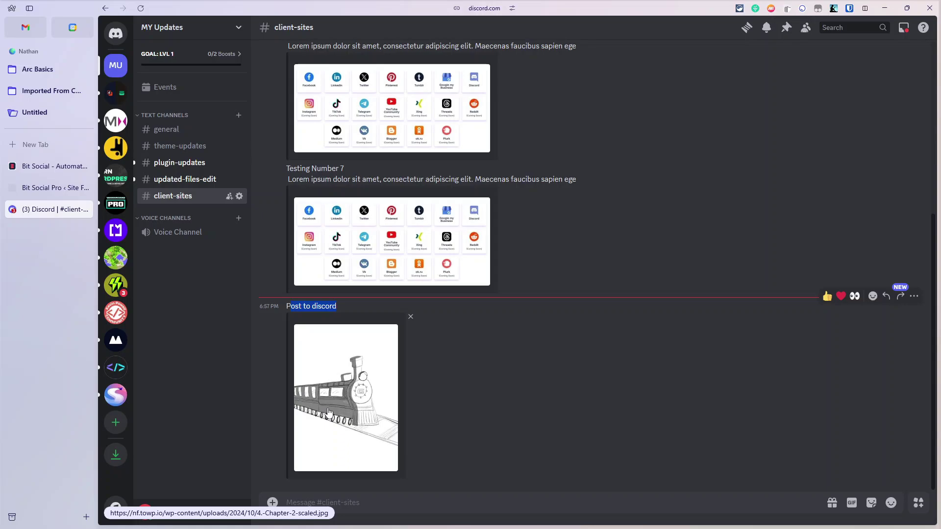
- In Bit Social Pro, start a new Share Now post for the Discord accounts and attach the train drawing "4. Chapter 2" as media
click(50, 193)
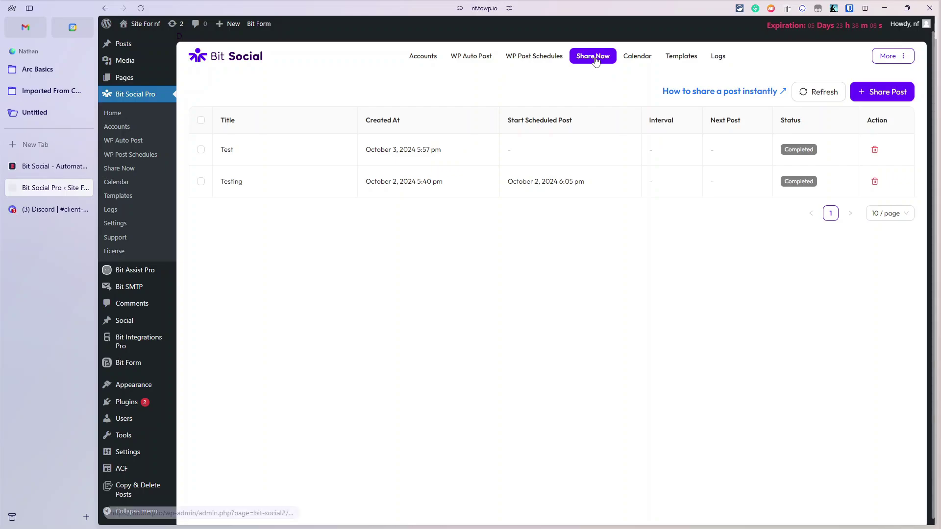
click(875, 91)
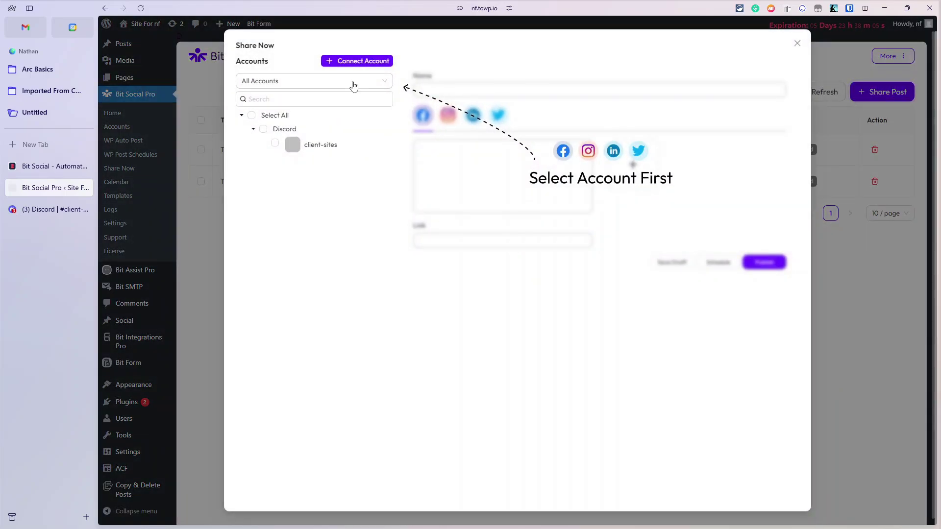
click(263, 128)
click(447, 239)
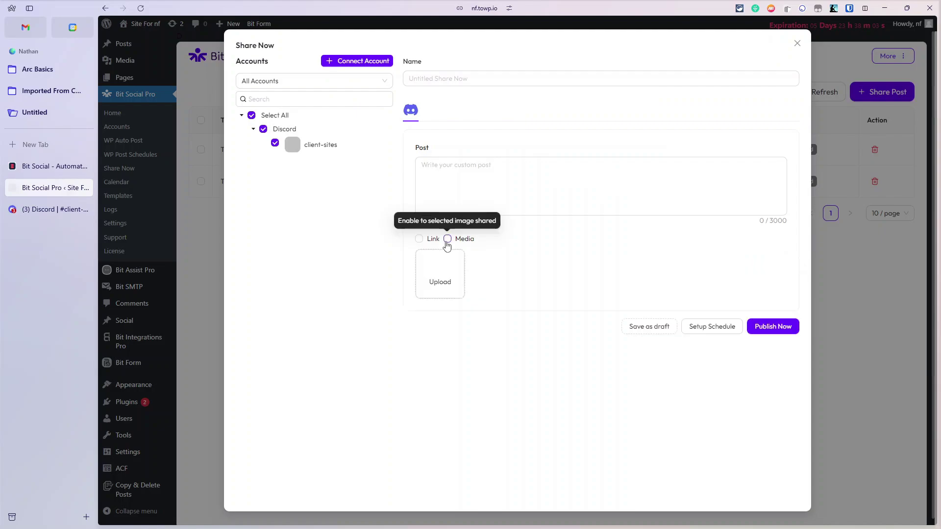
click(443, 275)
click(172, 135)
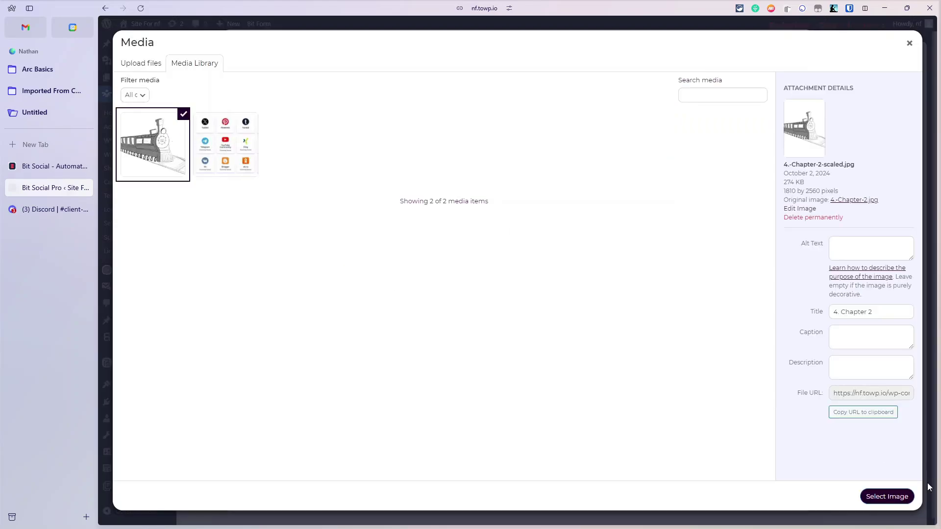
click(897, 498)
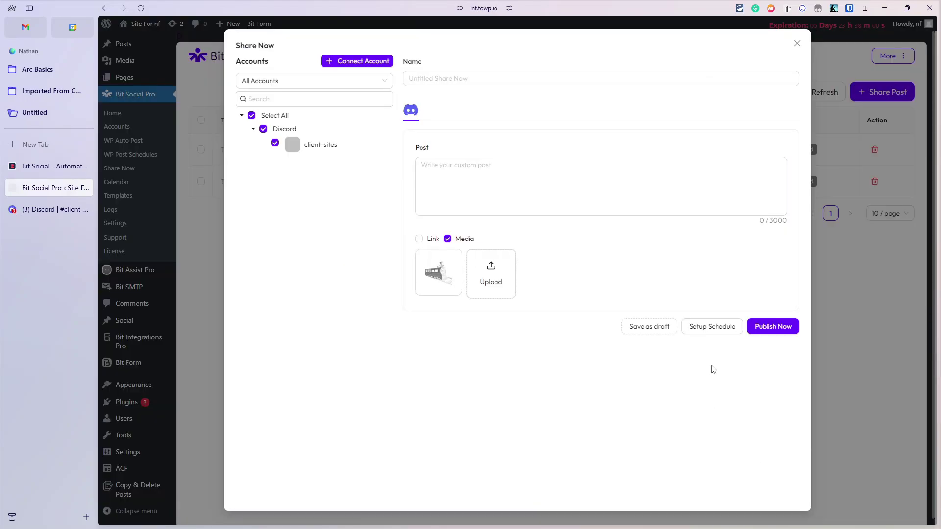
- Name the Share Now post "deploy", publish it immediately without custom text and check Discord's client-sites channel for the image
click(767, 328)
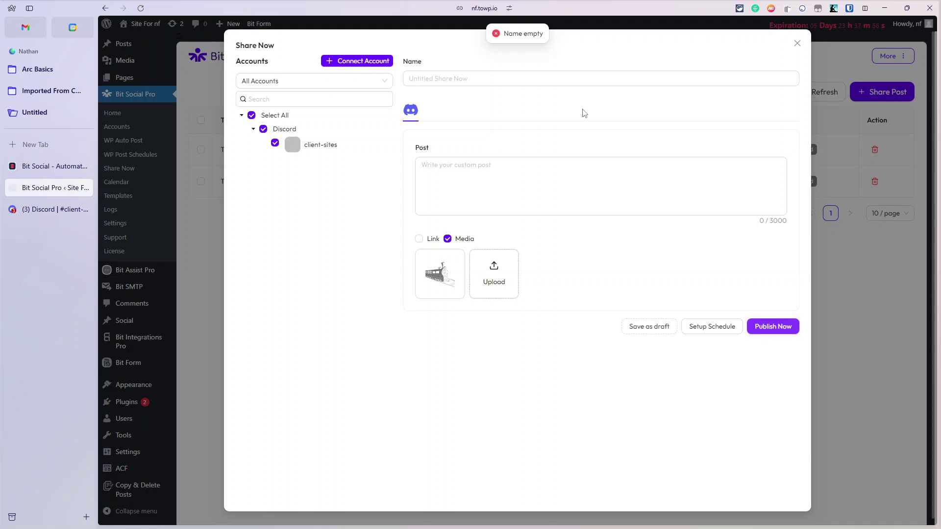
click(489, 77)
click(496, 100)
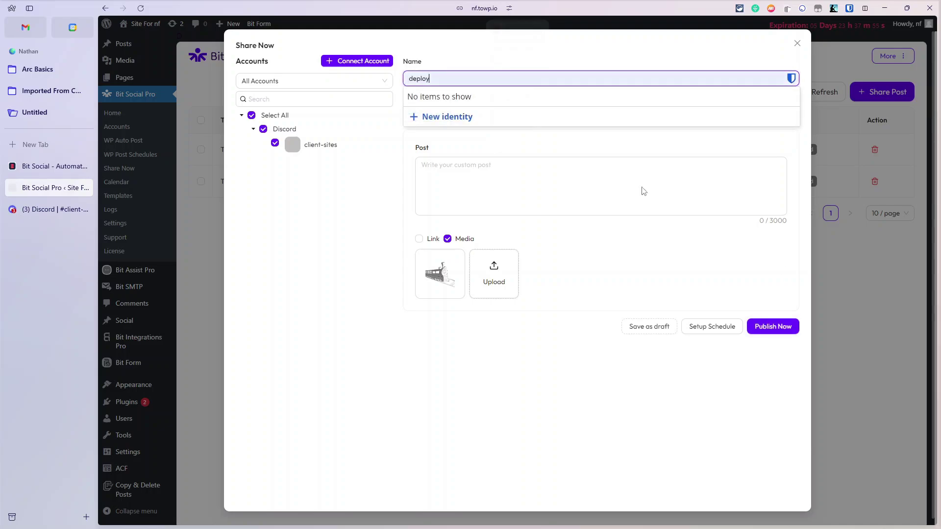
click(788, 326)
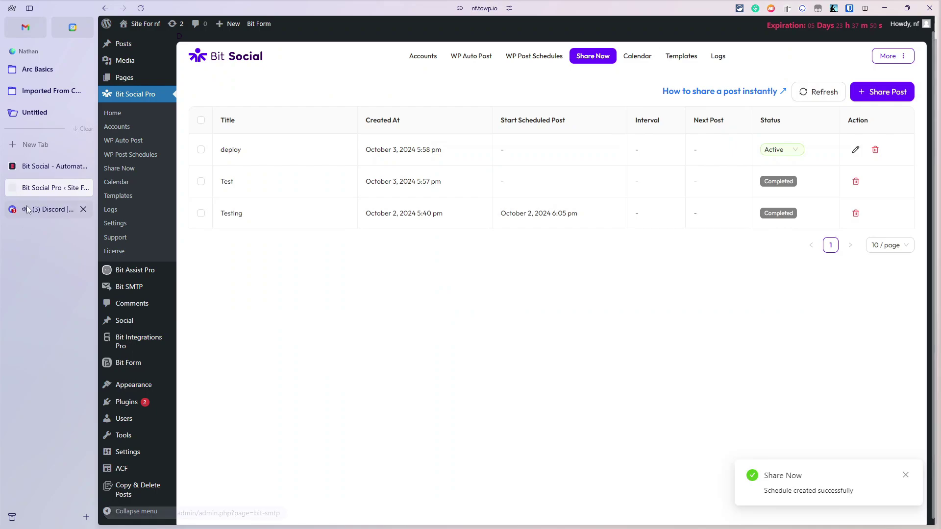
click(43, 215)
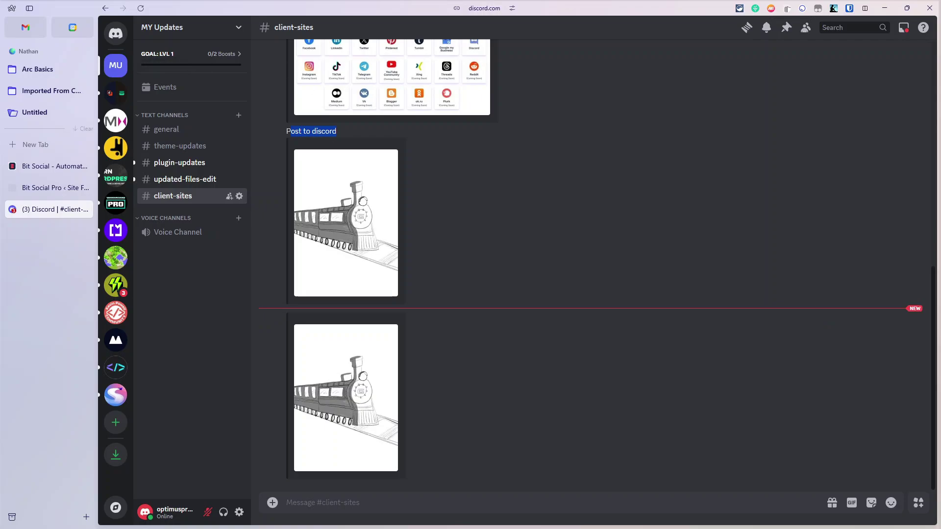
- Back in Bit Social Pro, examine the calendar's month and year views and the selectable years
click(38, 186)
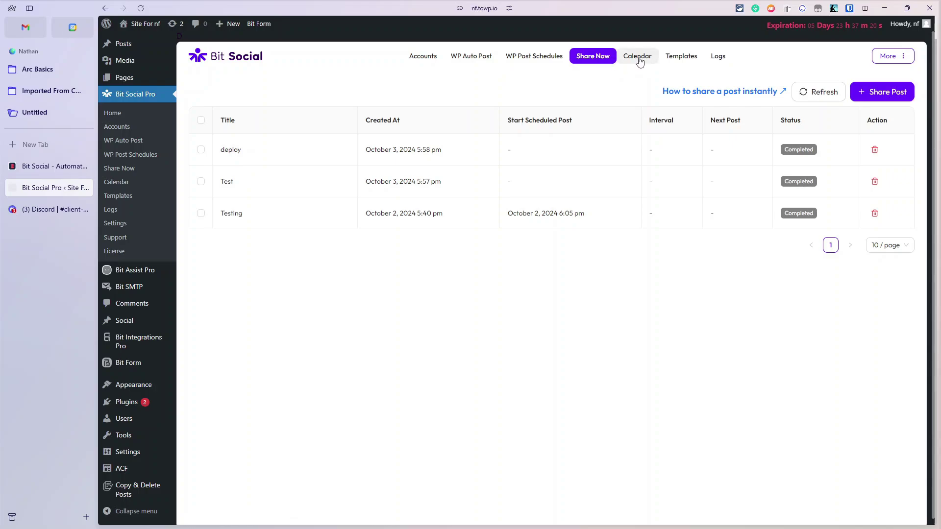
click(636, 56)
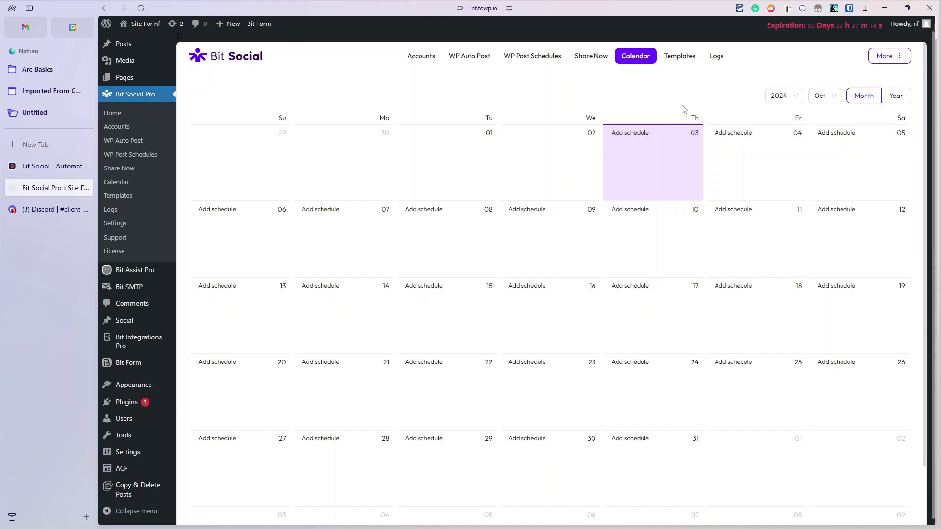
click(893, 96)
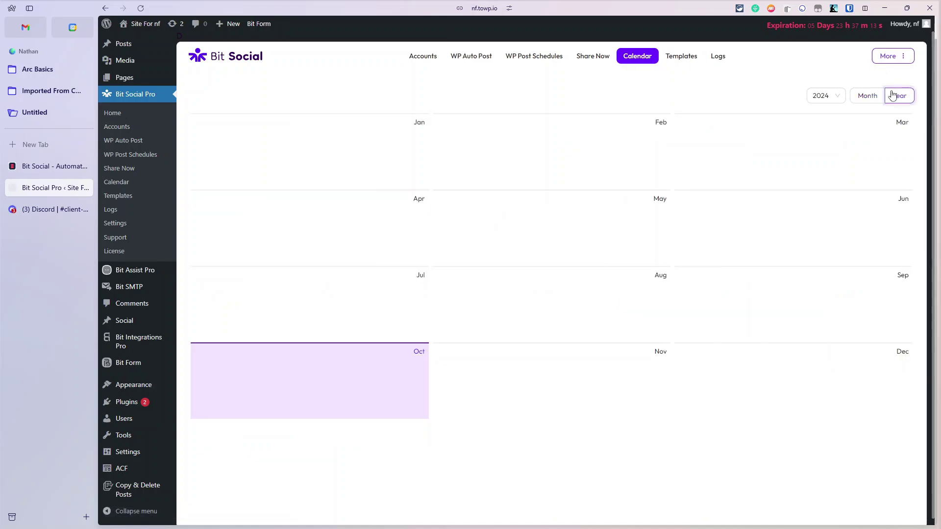
click(825, 96)
scroll(833, 187, down, 3)
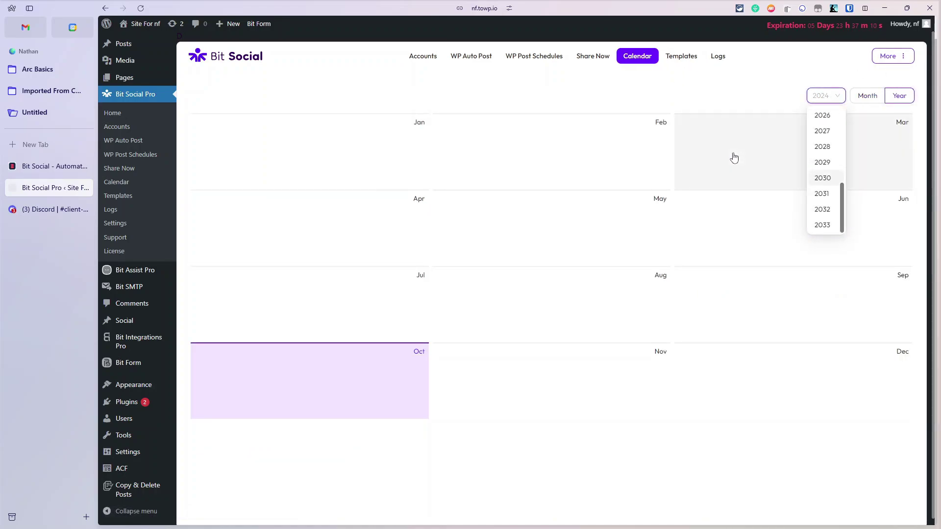
click(700, 87)
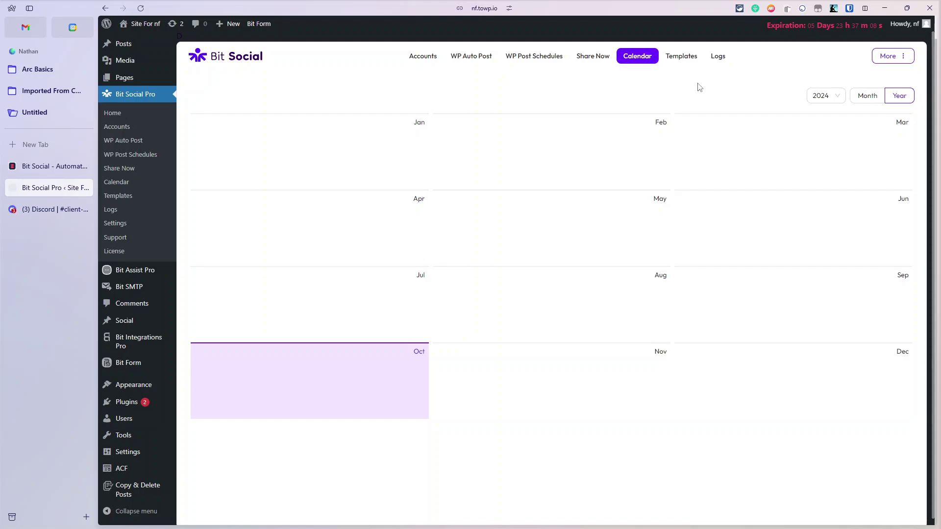
- Review the connected accounts and the WP auto post settings
click(436, 56)
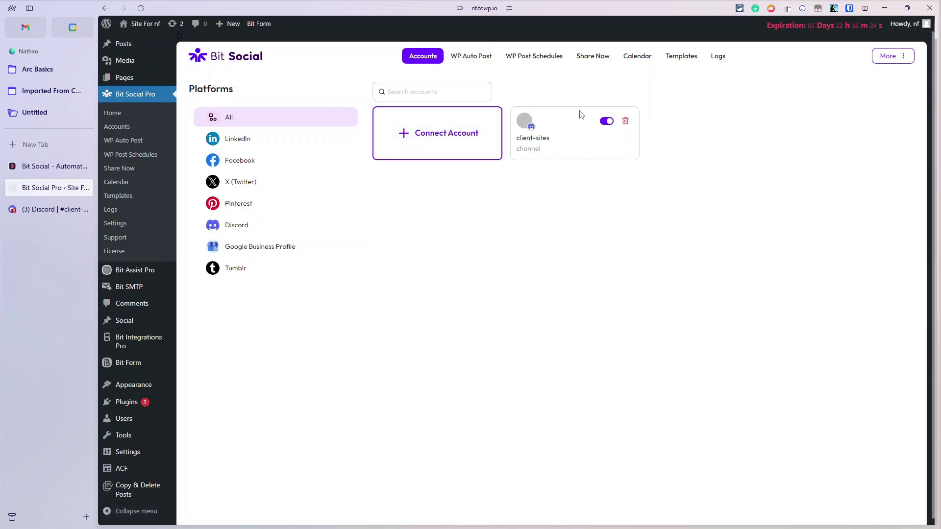
click(485, 57)
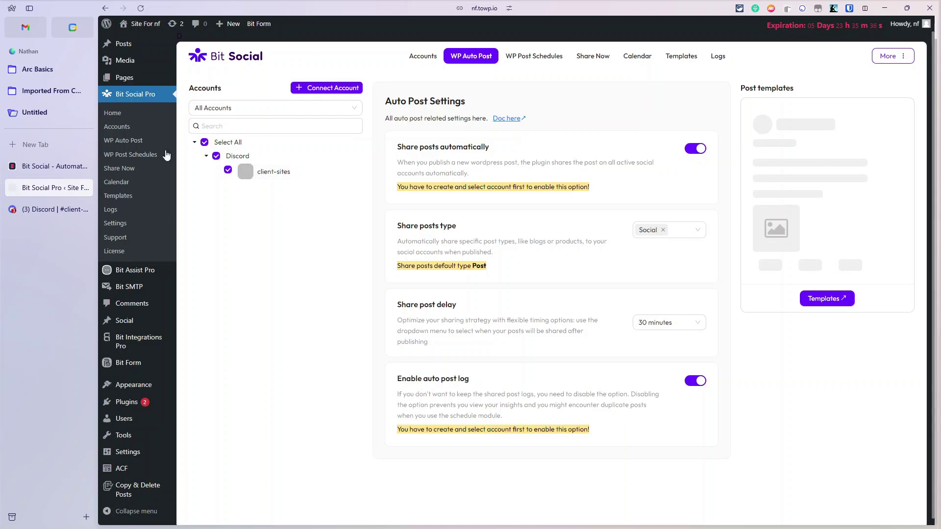
- Start a new ACF post type with "video" as its plural label
mouse_move(141, 470)
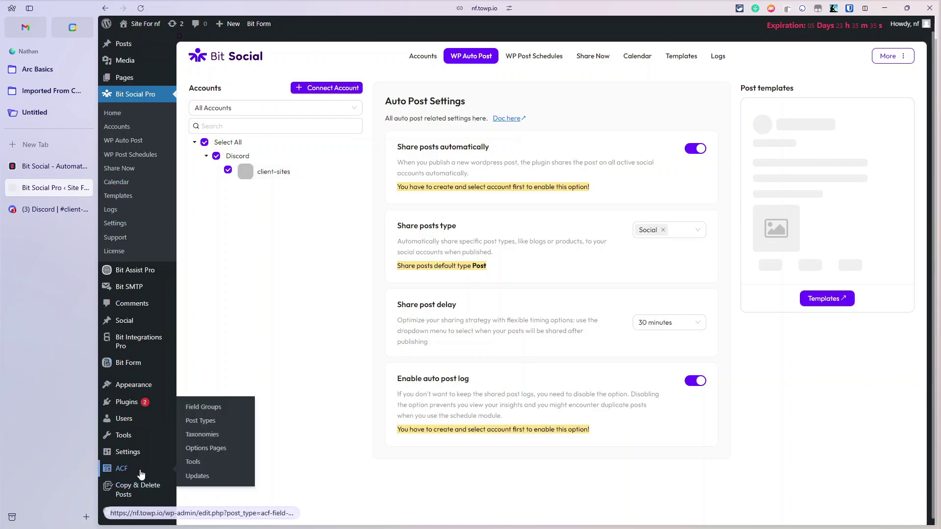
click(213, 424)
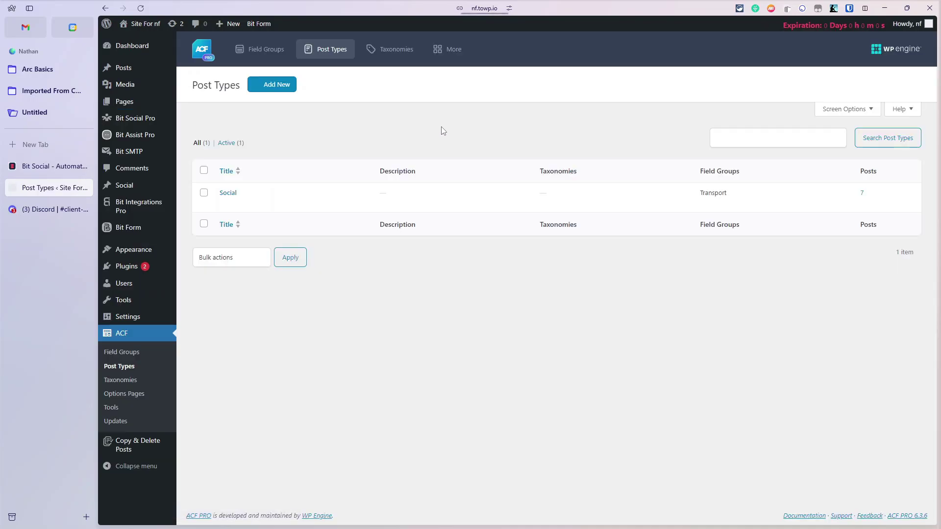
click(291, 92)
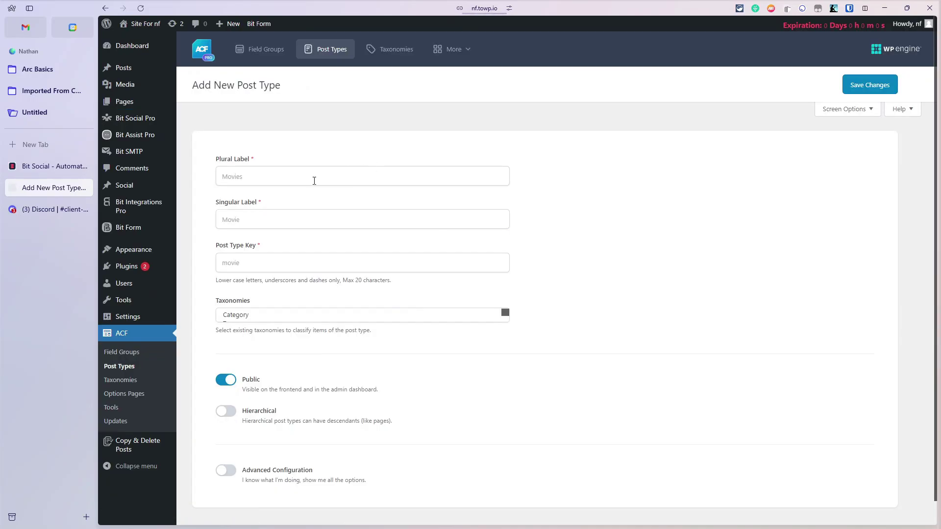
click(311, 183)
text(video)
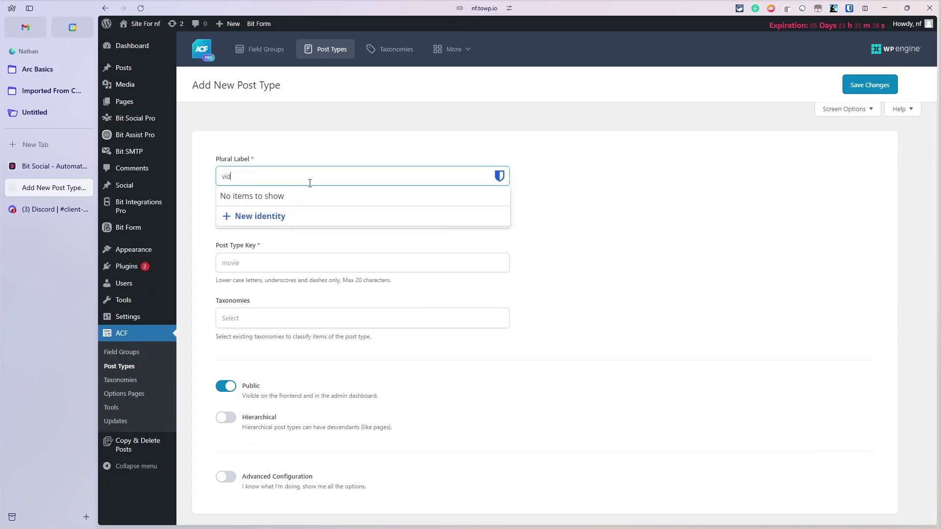
key(Tab)
key(Tab)
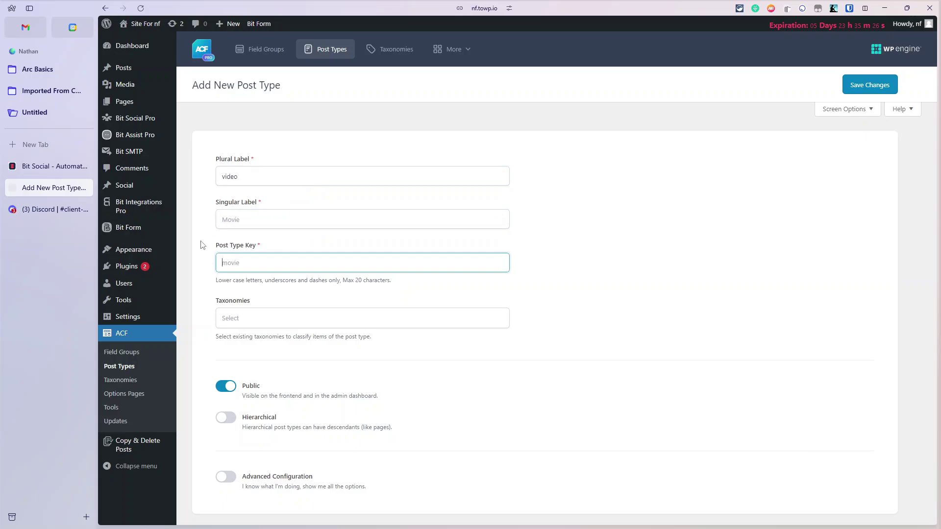
- Set the post type's singular label and key to "video" and save it
click(235, 227)
text(video)
key(Tab)
text(video)
scroll(373, 284, down, 1)
click(851, 58)
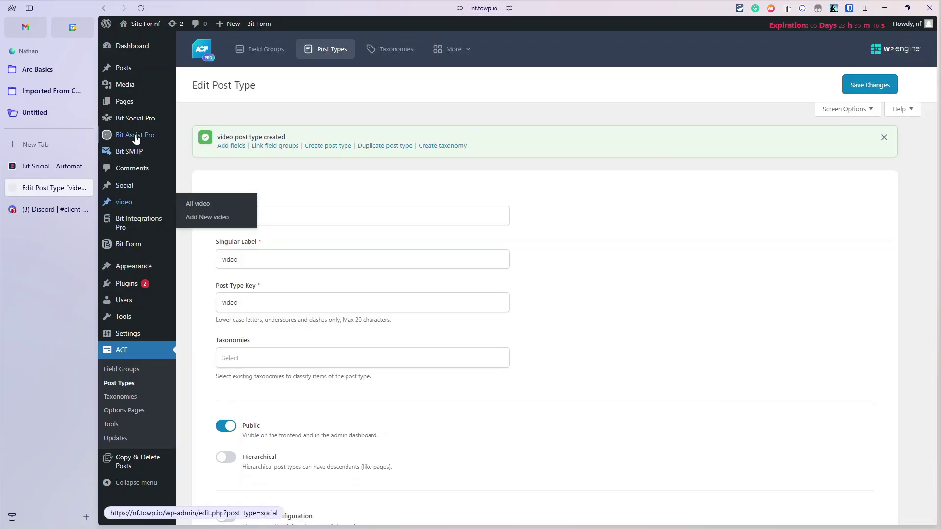
- Check whether the video post type is offered among Bit Social Pro's auto post share types, leaving the selection unchanged
click(137, 119)
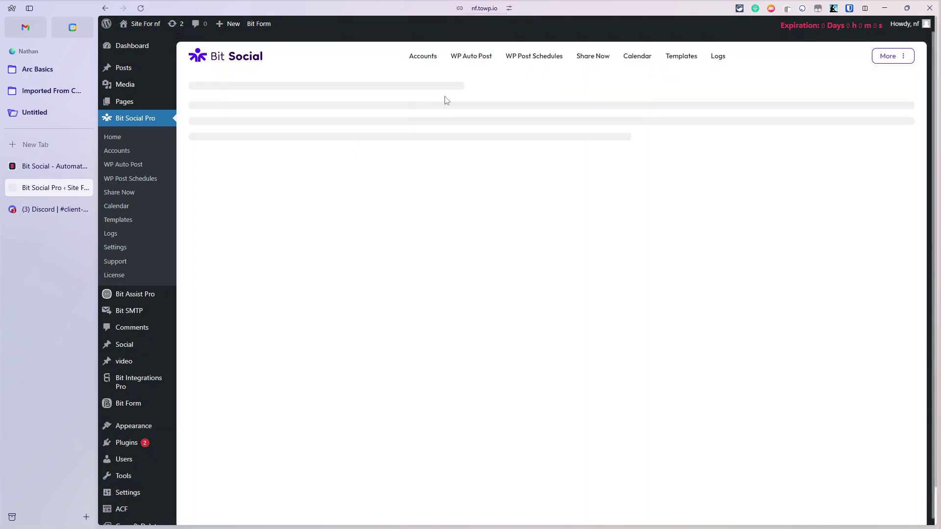
click(476, 56)
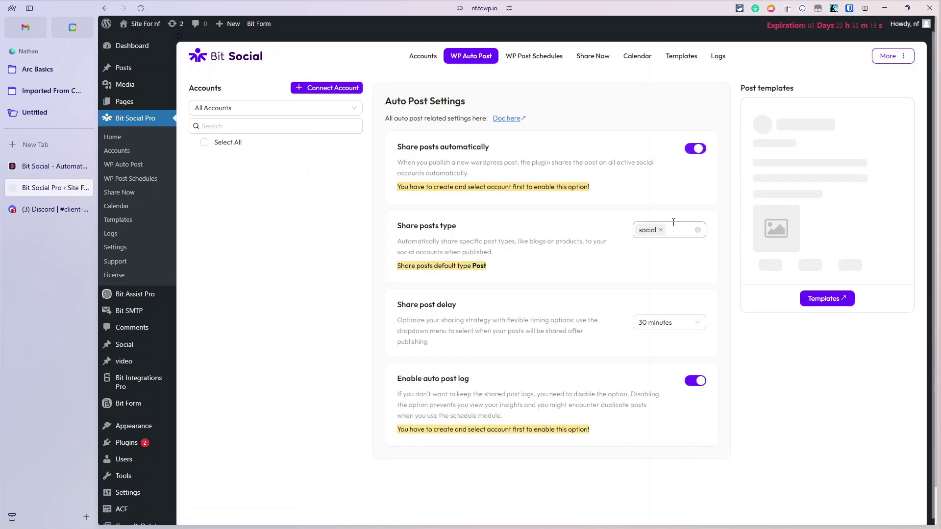
click(674, 224)
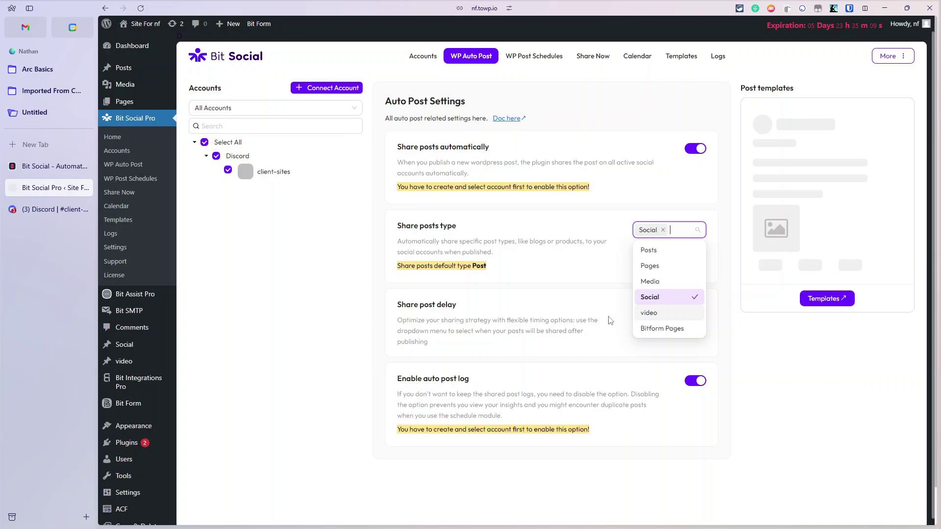
click(555, 255)
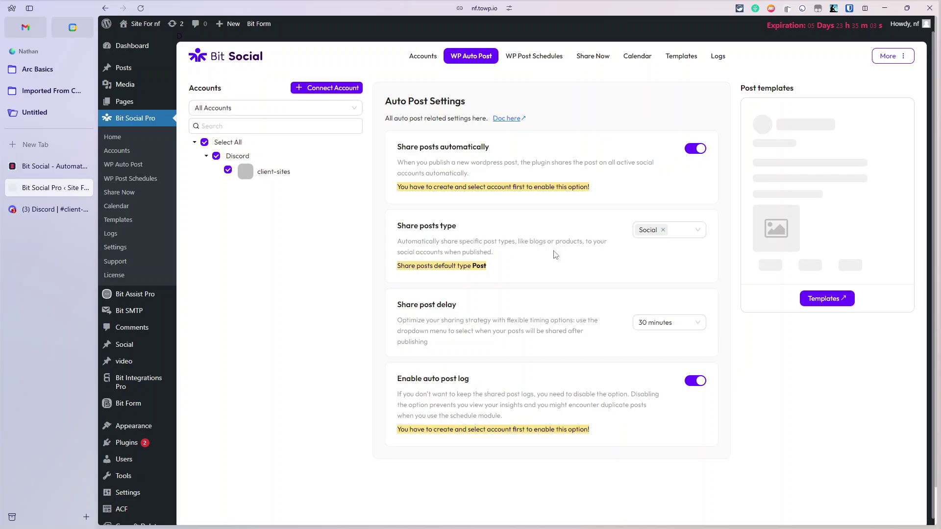
click(646, 58)
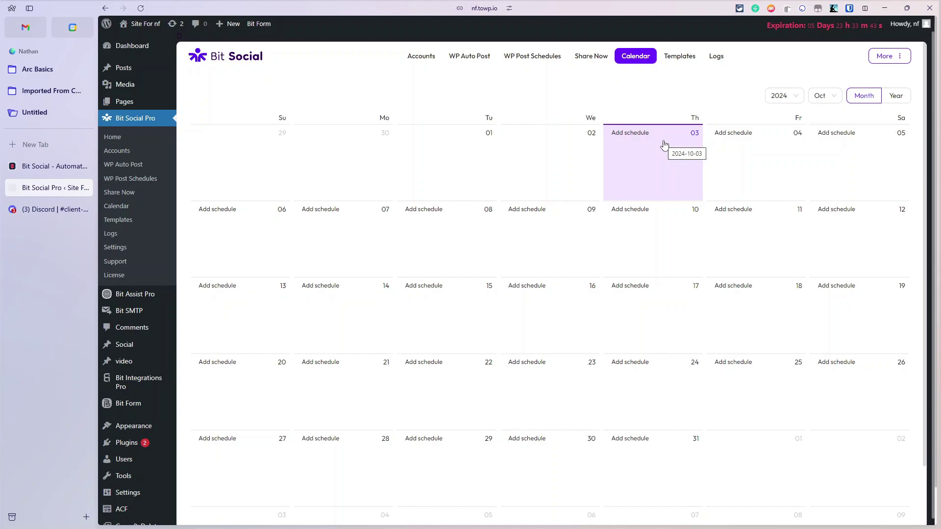
click(680, 56)
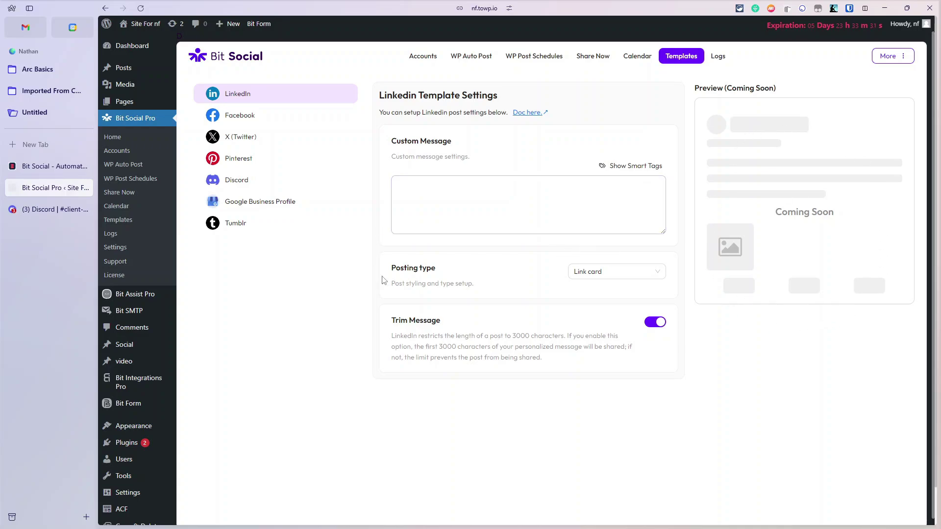
click(247, 181)
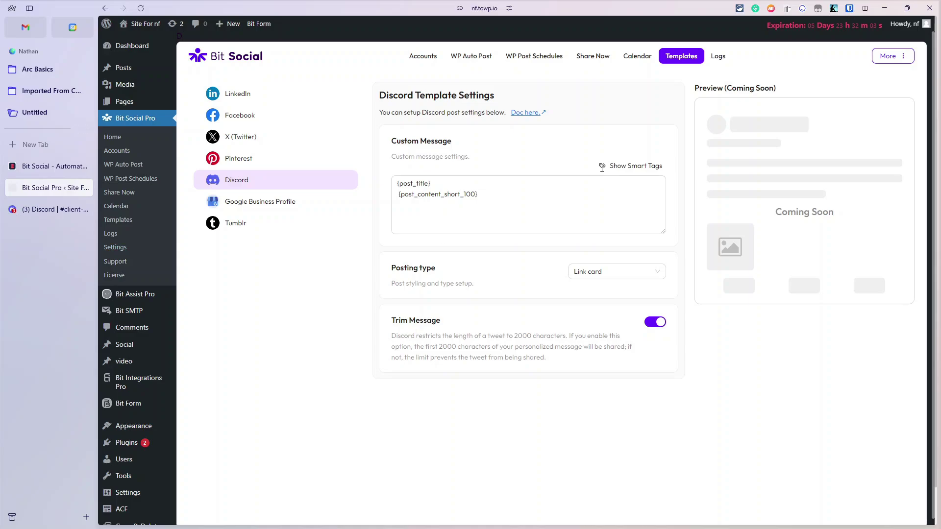
click(580, 65)
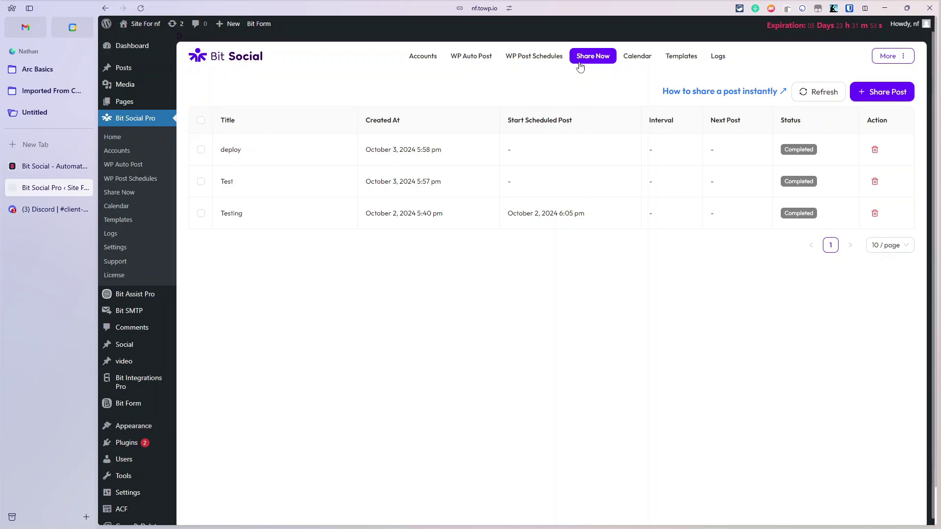
click(479, 59)
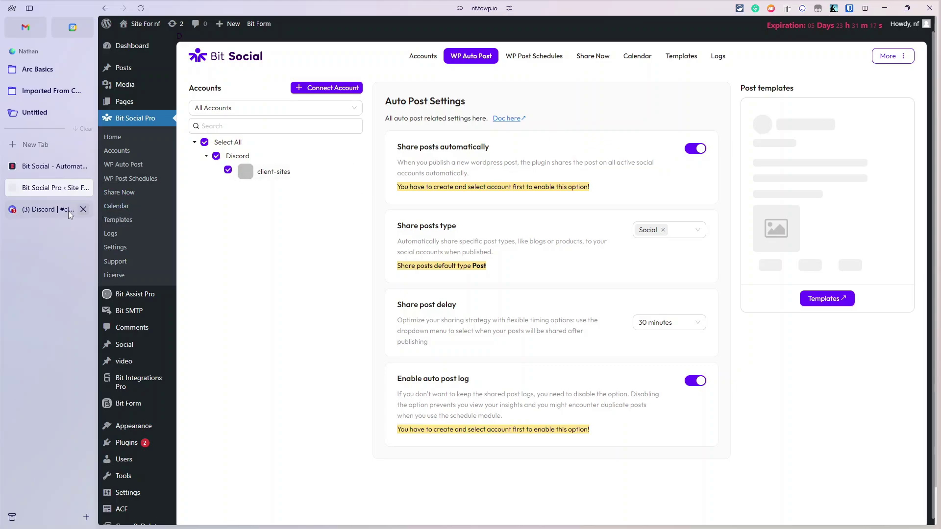
- Examine the Facebook accounts view and the connection methods offered for each social platform without connecting an account
click(423, 56)
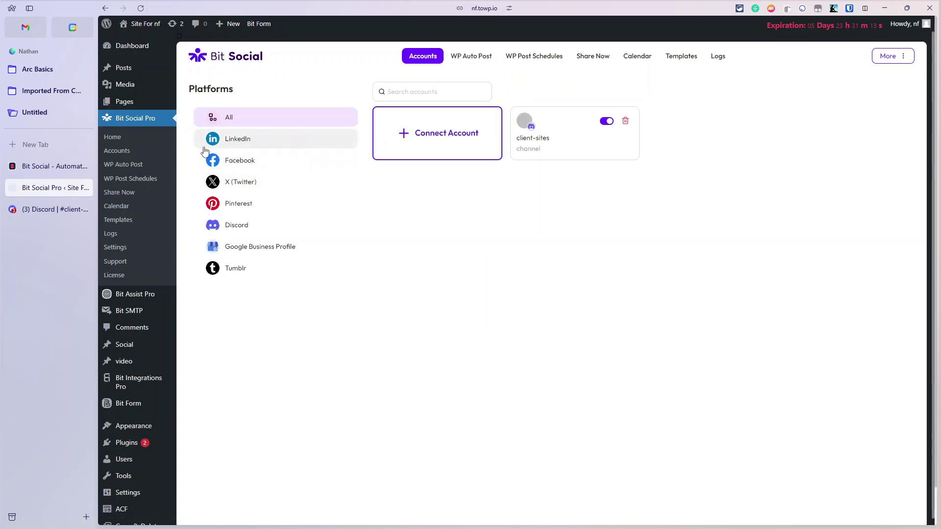
click(245, 162)
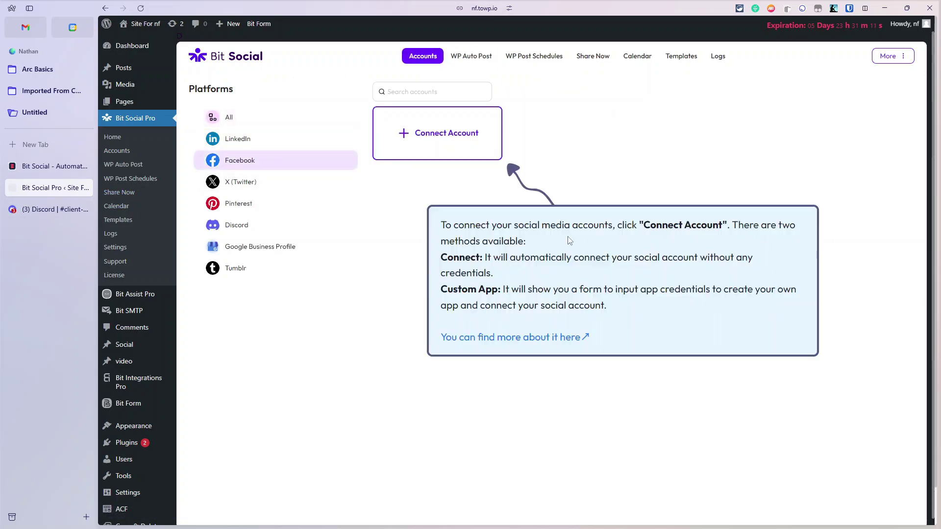
click(441, 161)
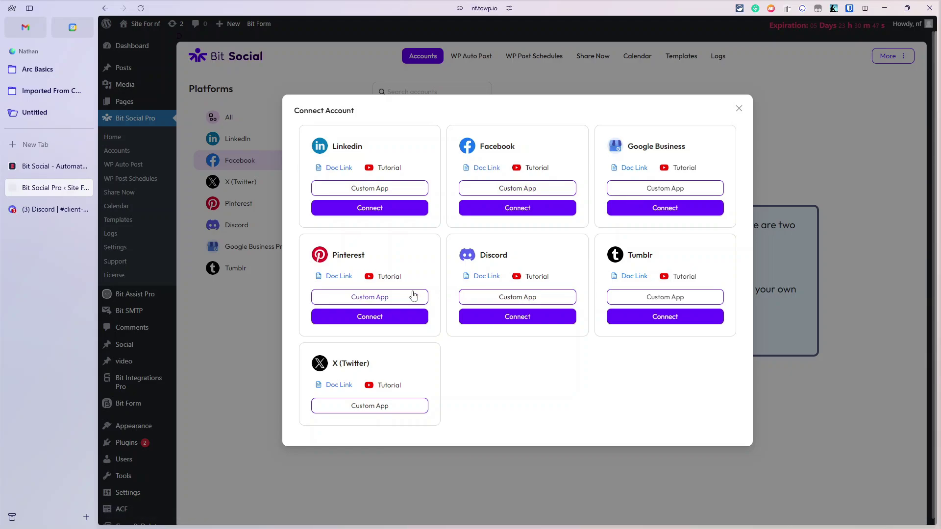
click(740, 109)
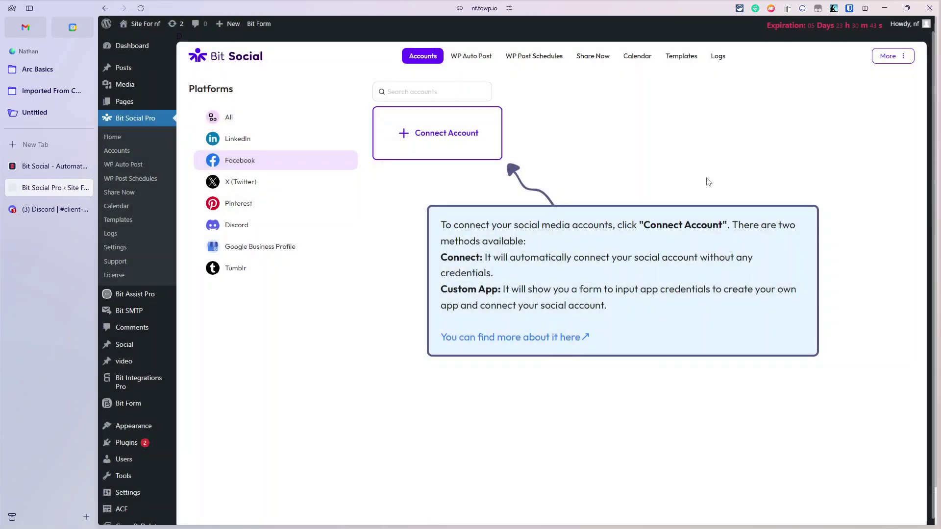